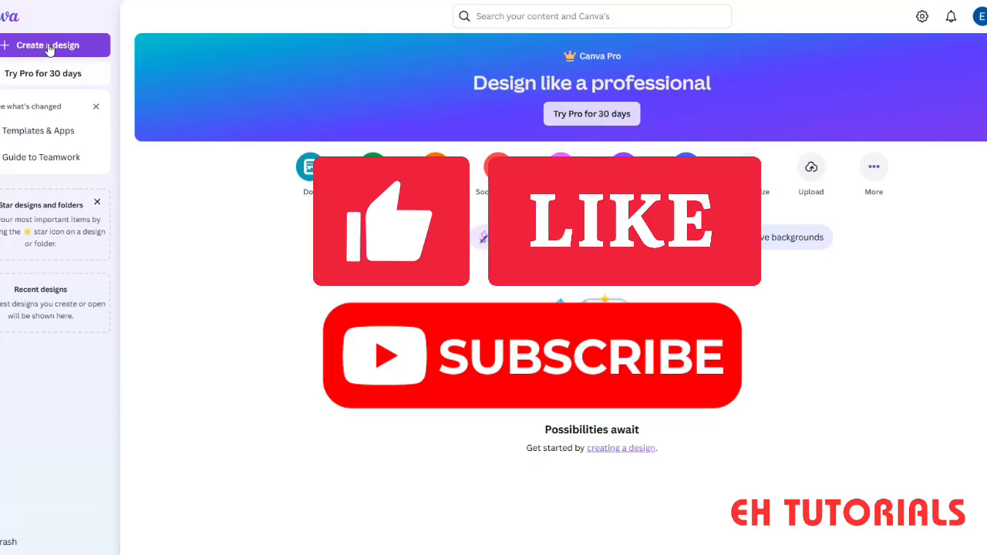
- Start a new design and search the design types for "youtube"
left_click(48, 44)
type("youtube")
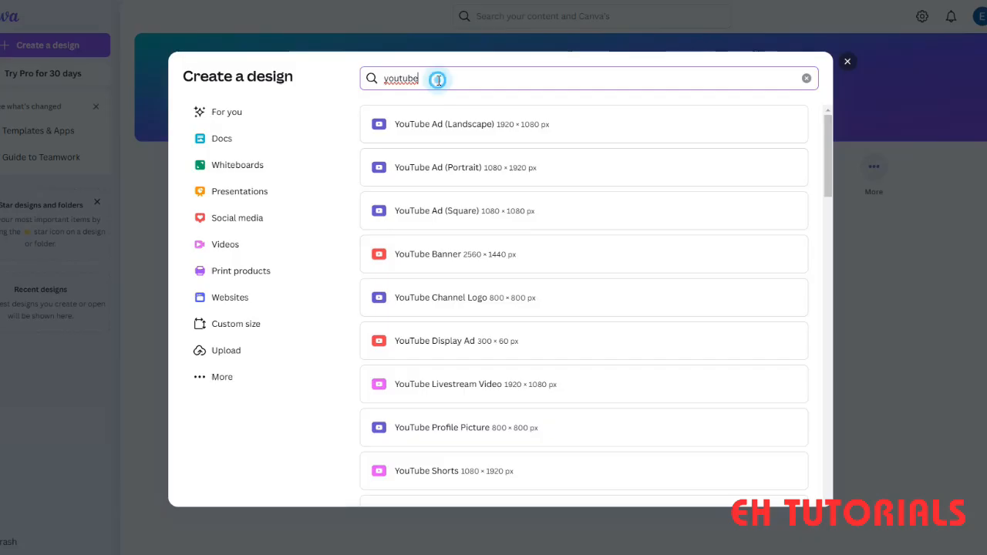
left_click_drag(437, 80, 359, 78)
key("BackSpace")
type("y")
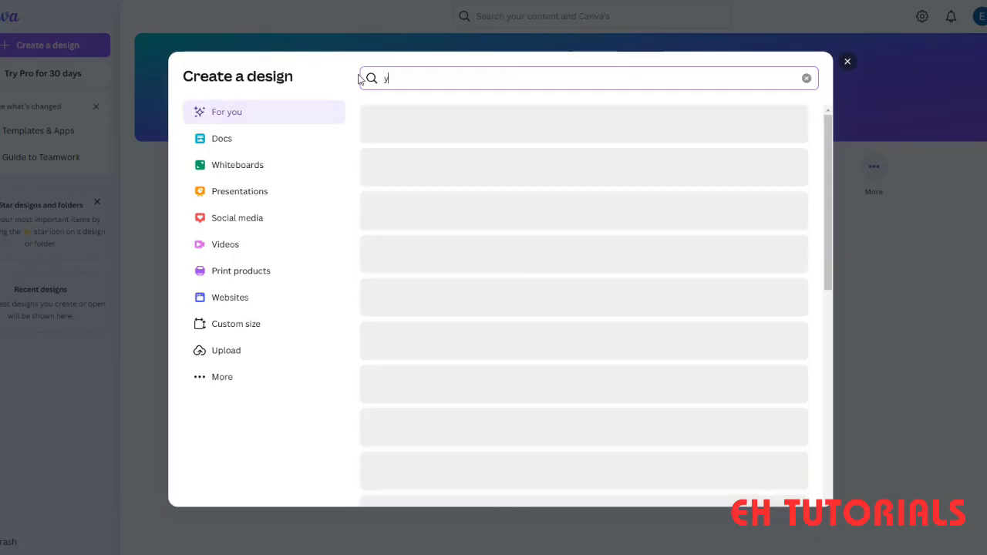
type("outube")
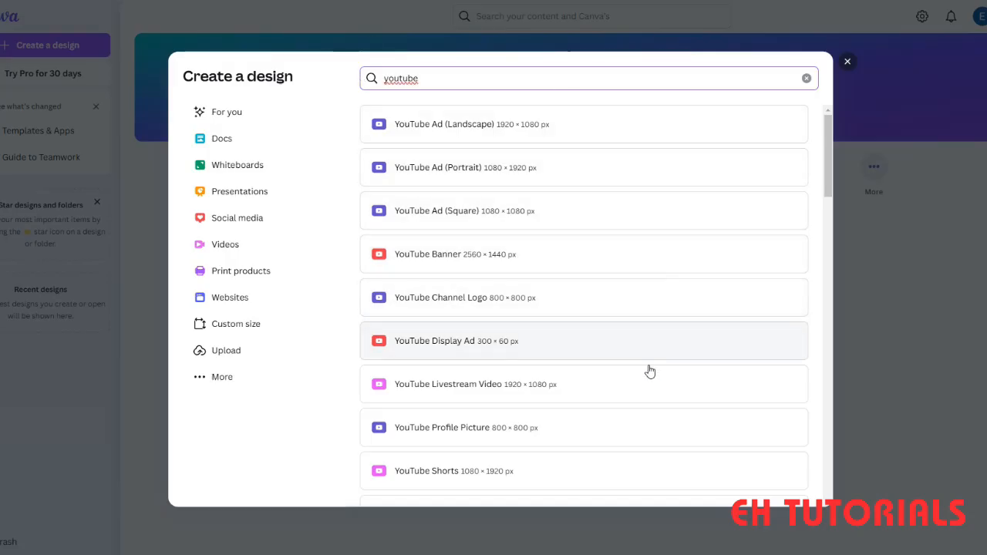
- Create a blank design of the type YouTube Video (1080p), 1920 × 1080 px
scroll(663, 370, "down", 2)
scroll(621, 450, "down", 2)
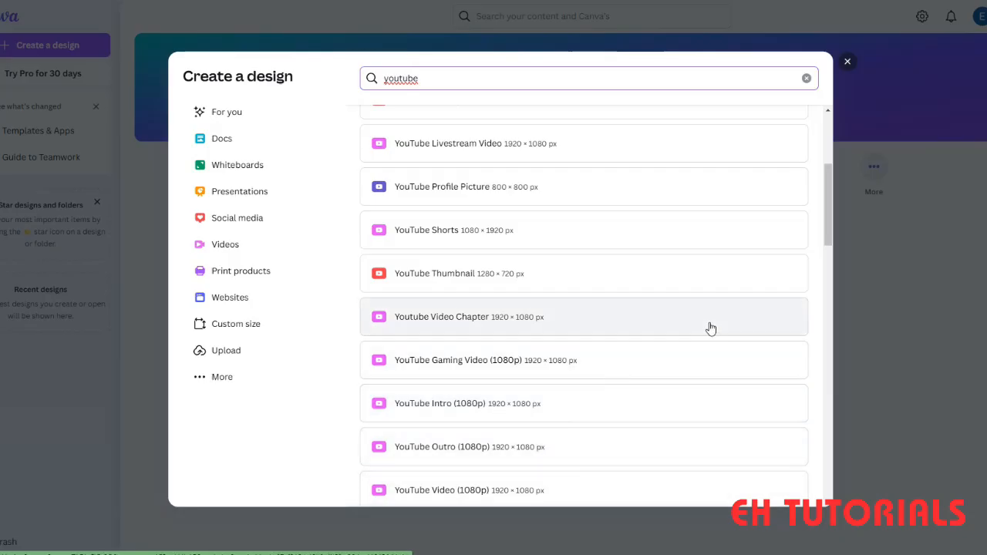
scroll(608, 401, "down", 2)
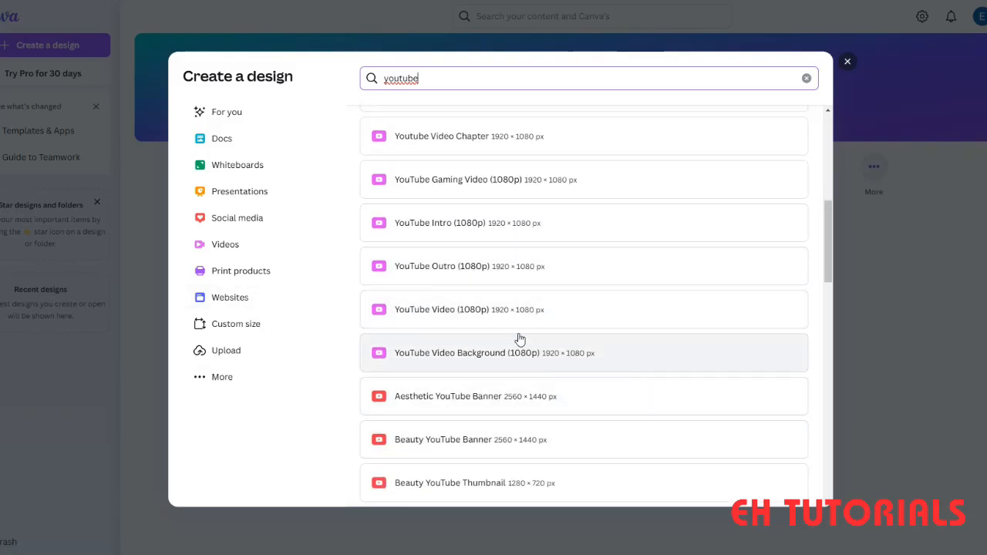
scroll(525, 370, "up", 2)
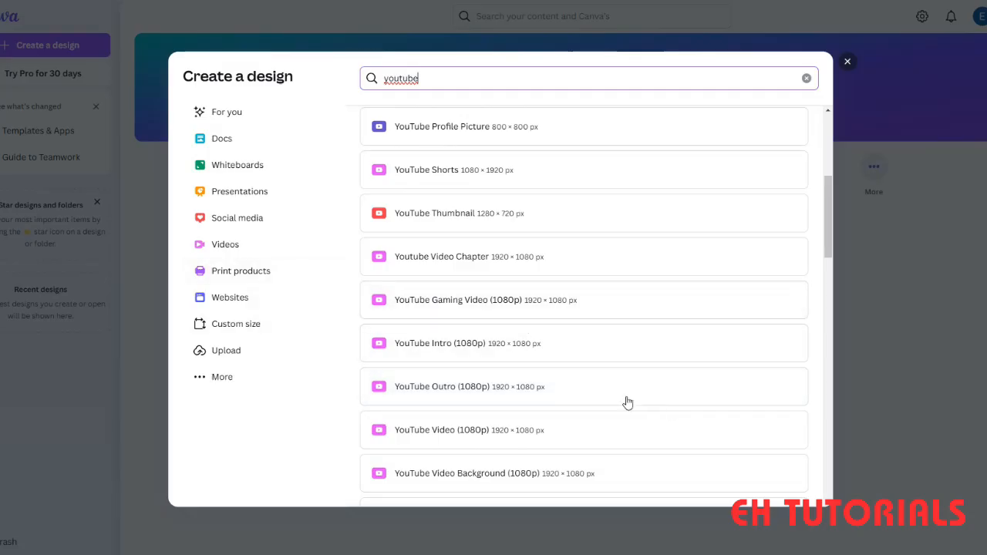
scroll(621, 475, "down", 1)
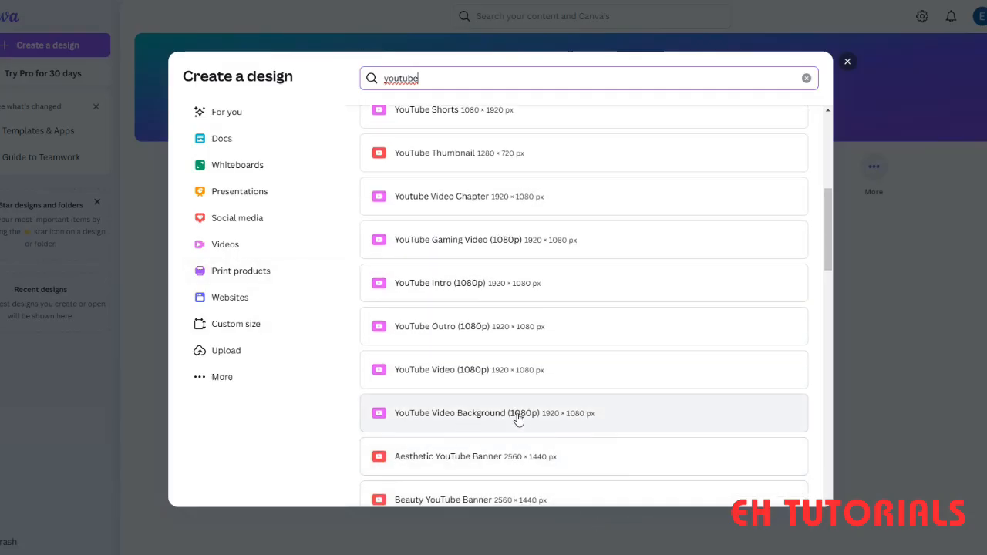
scroll(396, 419, "down", 1)
left_click(436, 312)
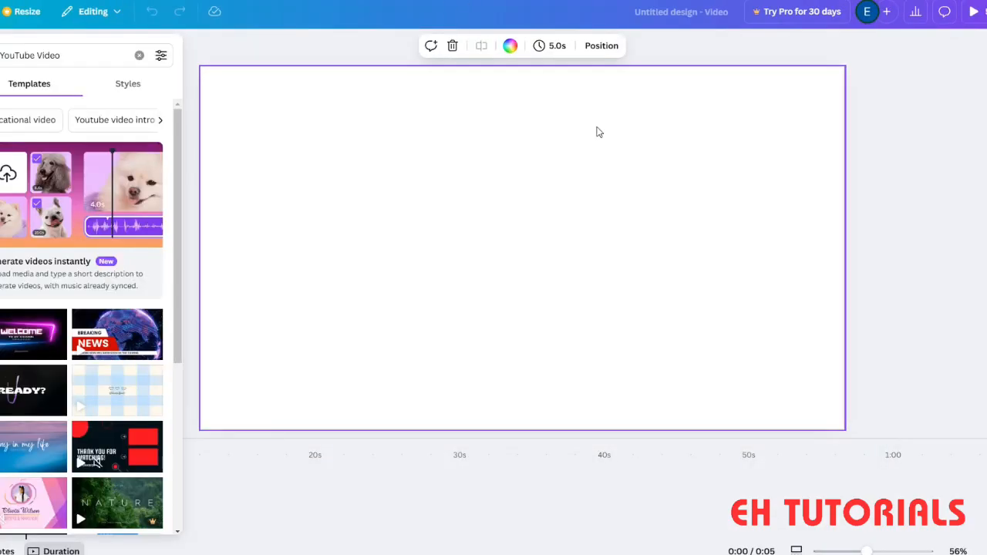
scroll(54, 366, "down", 3)
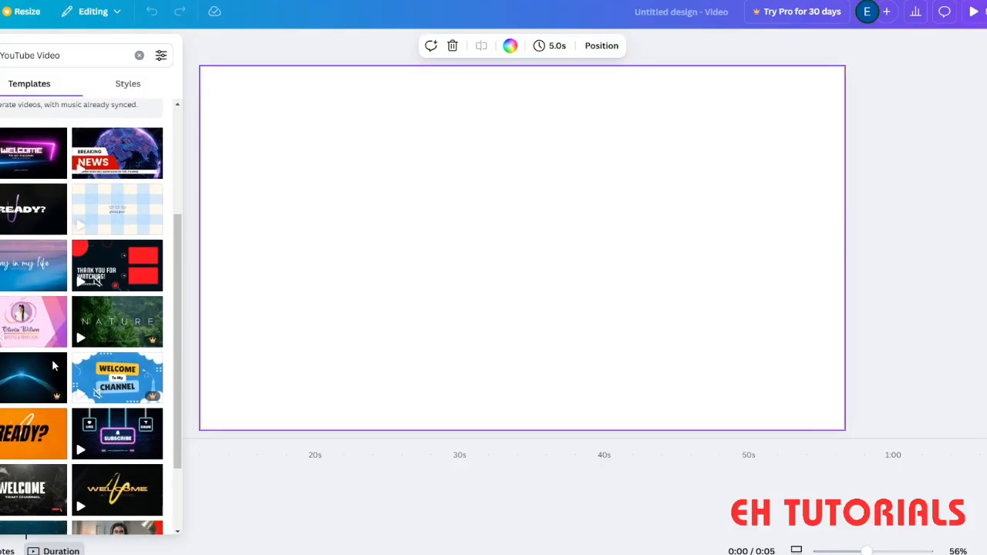
scroll(54, 365, "down", 5)
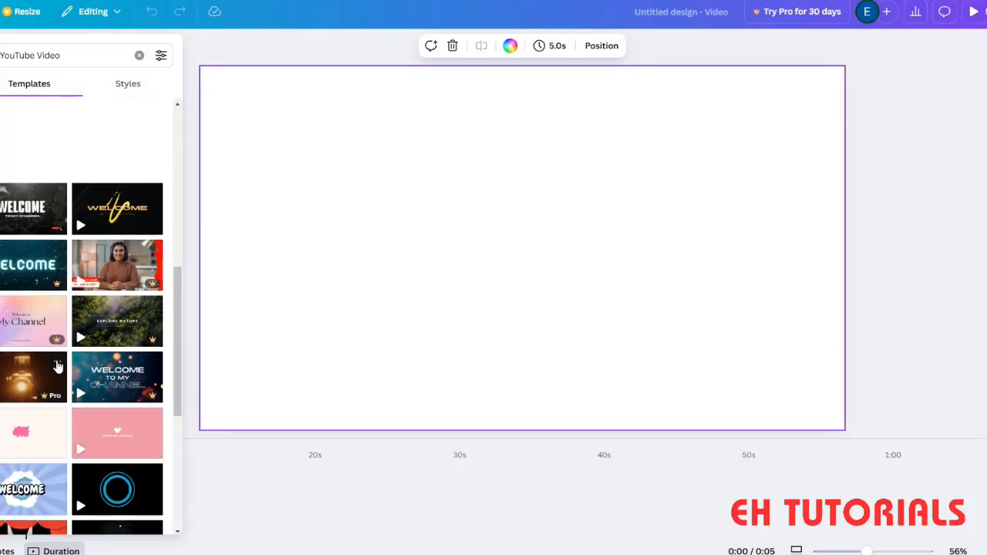
scroll(58, 366, "down", 1)
scroll(125, 339, "up", 3)
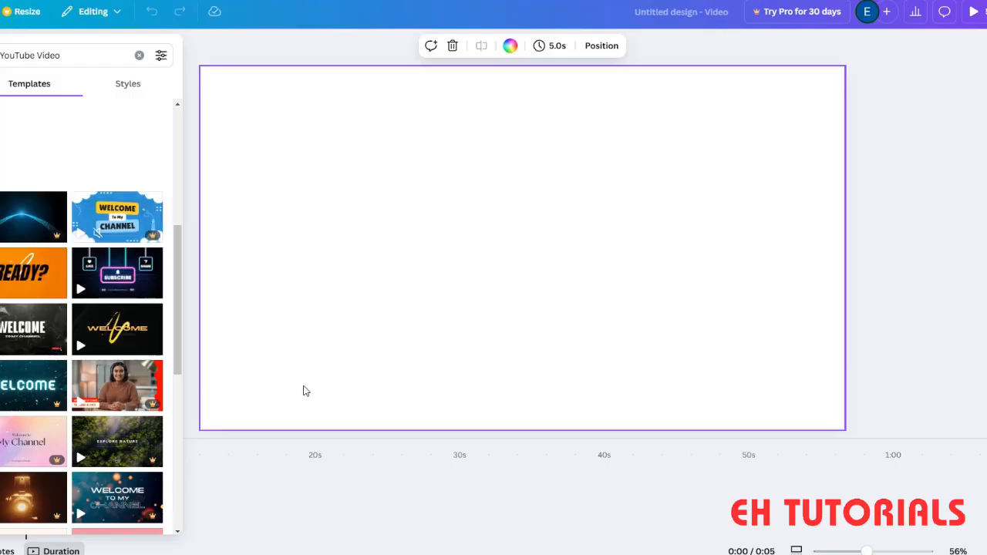
scroll(121, 346, "up", 5)
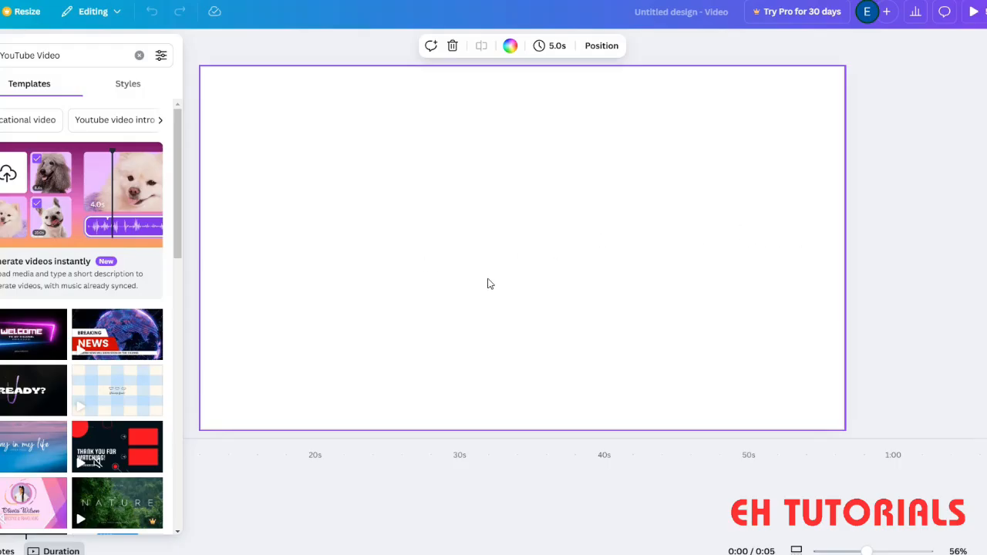
- Place the uploaded flamingo pond photo on the page, then enlarge and position it to cover the whole canvas
left_click(0, 258)
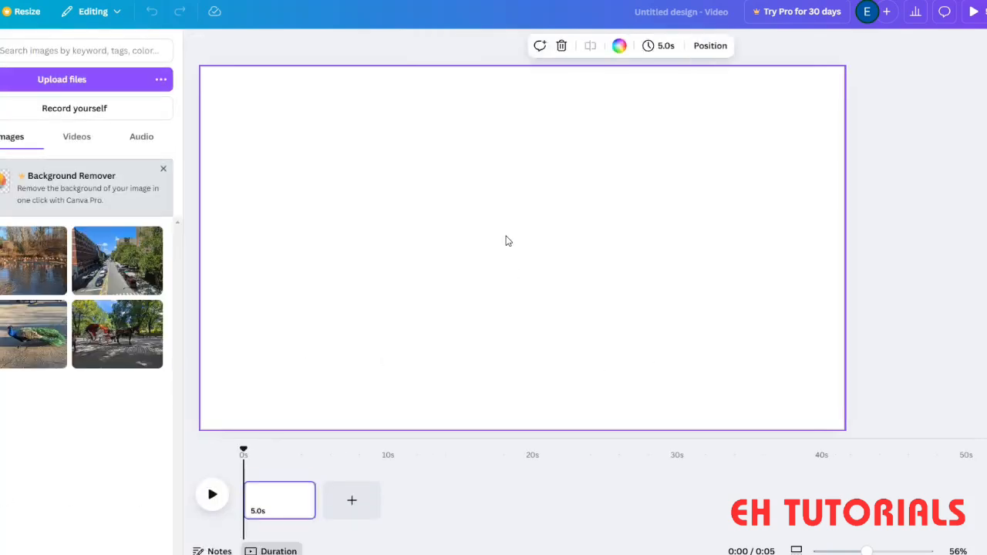
left_click(42, 272)
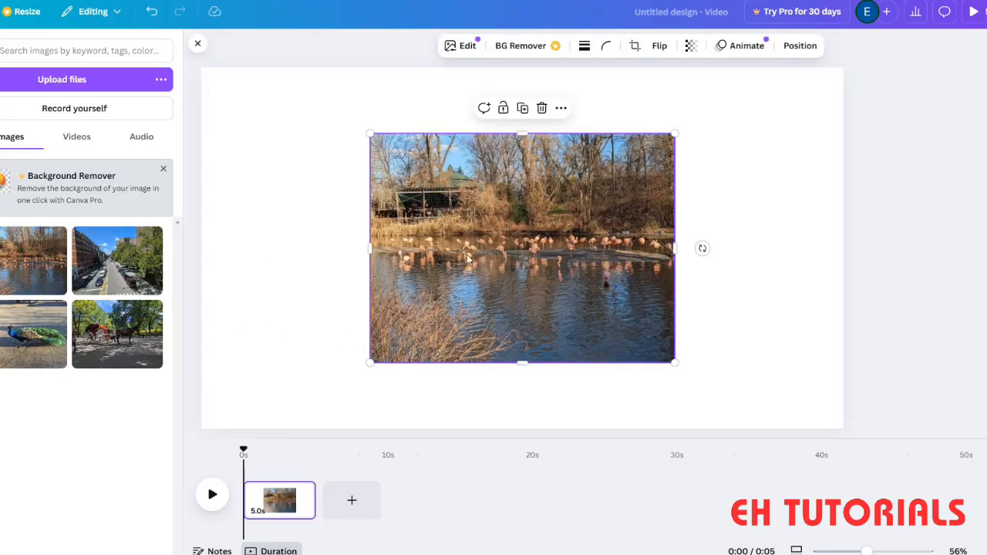
left_click_drag(604, 238, 370, 142)
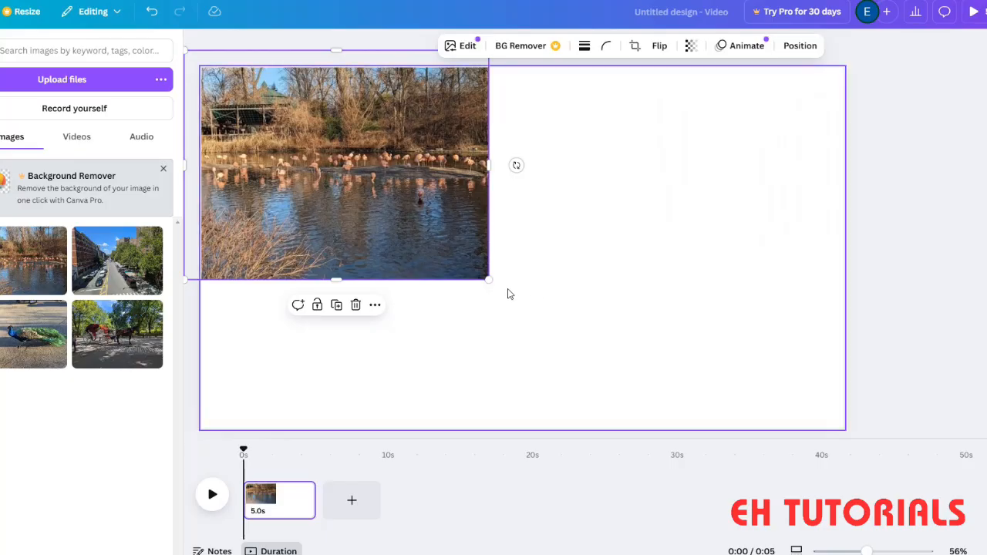
left_click_drag(490, 282, 981, 526)
left_click_drag(735, 360, 678, 320)
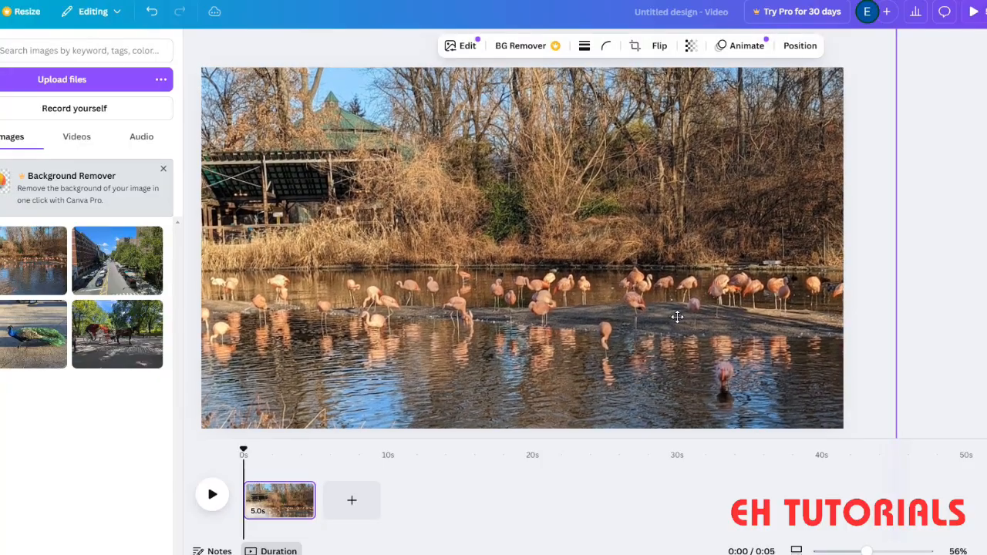
left_click_drag(677, 317, 677, 317)
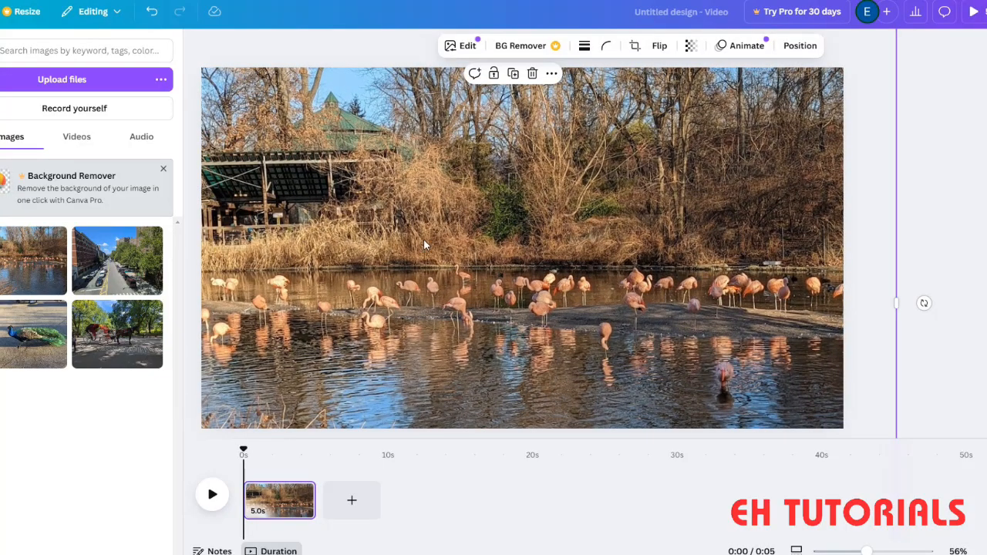
left_click(962, 319)
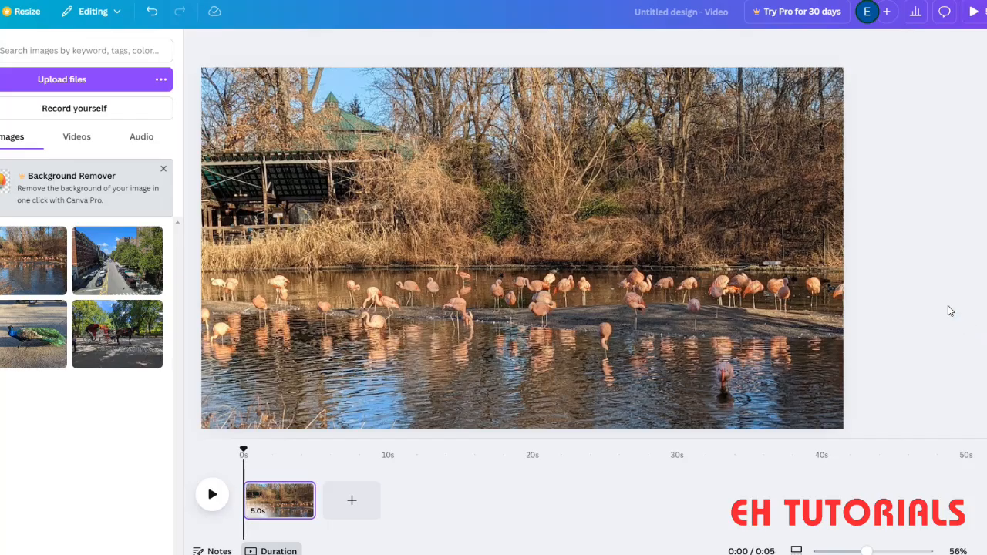
- Search the elements for "animated circle" and show all matching graphics
left_click(50, 51)
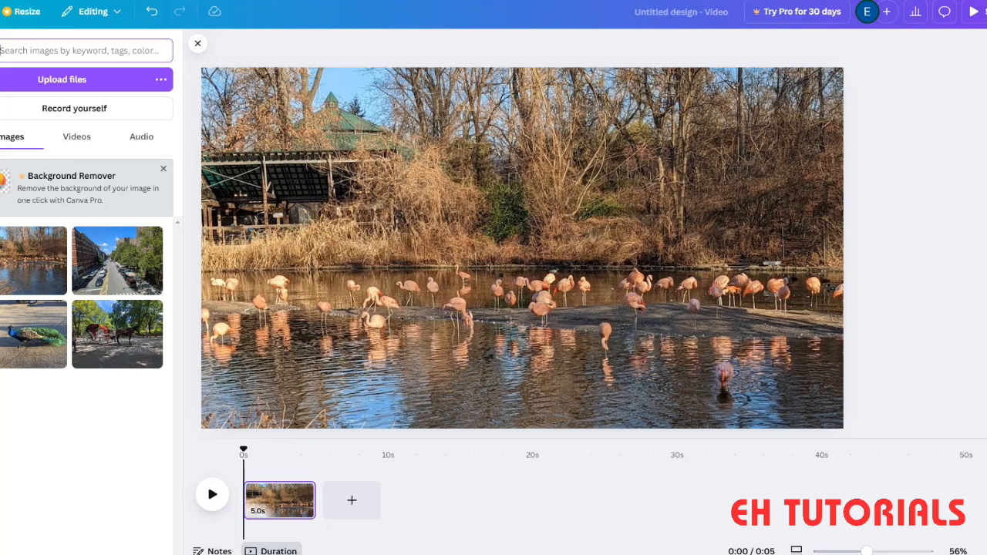
left_click(0, 91)
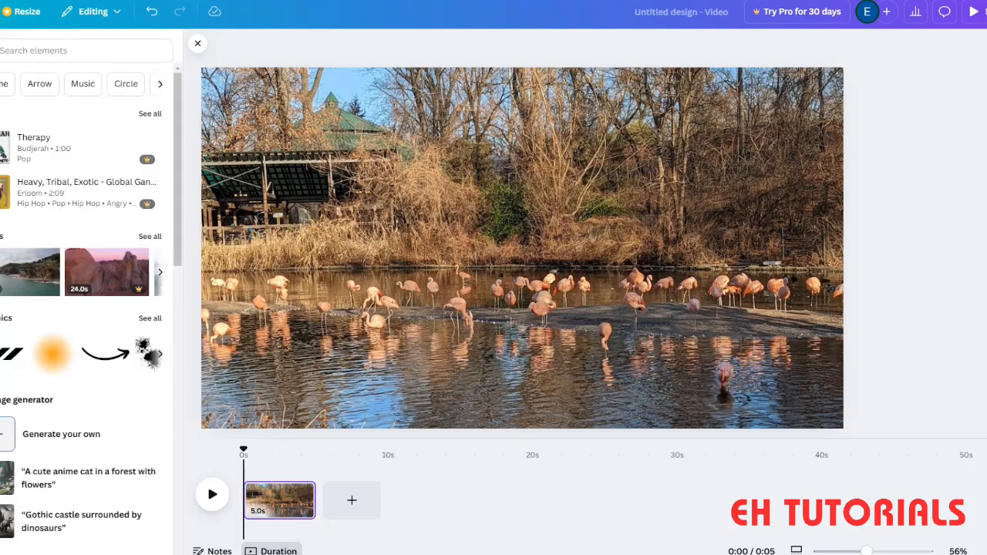
left_click(17, 50)
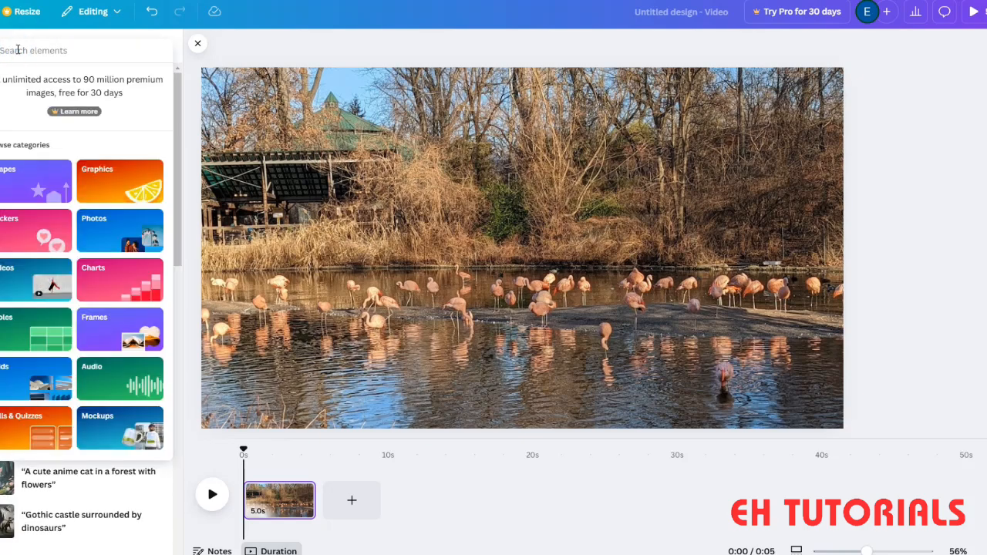
type("anima")
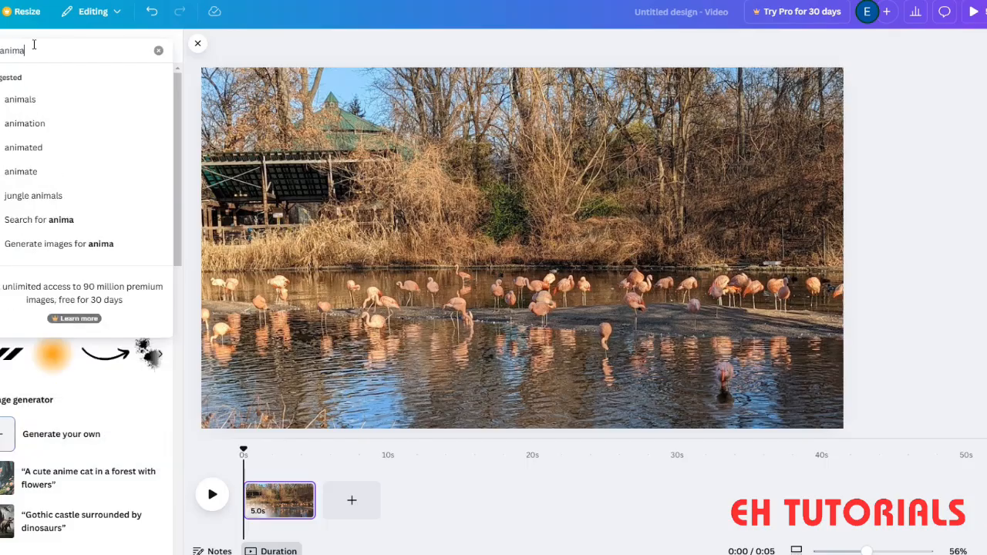
type("ted")
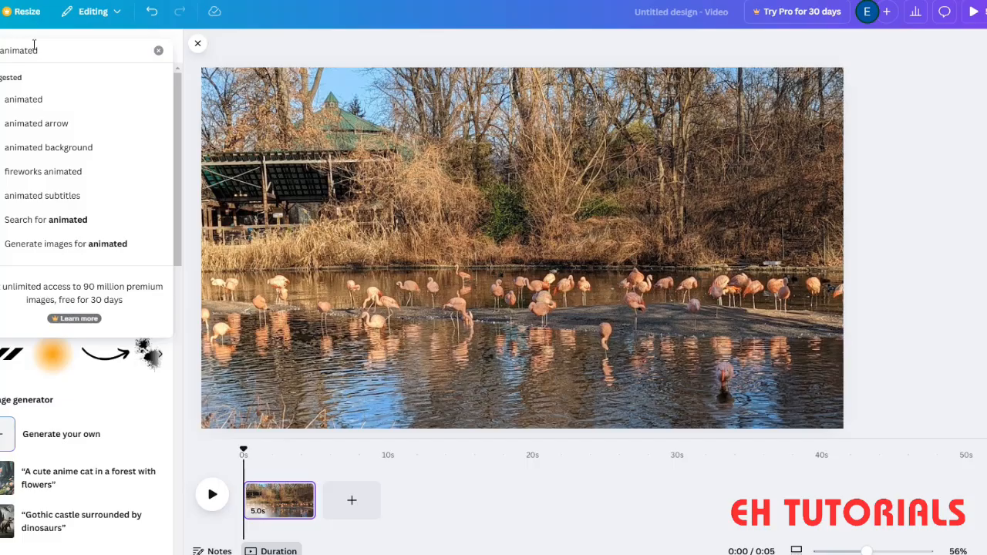
type("cir")
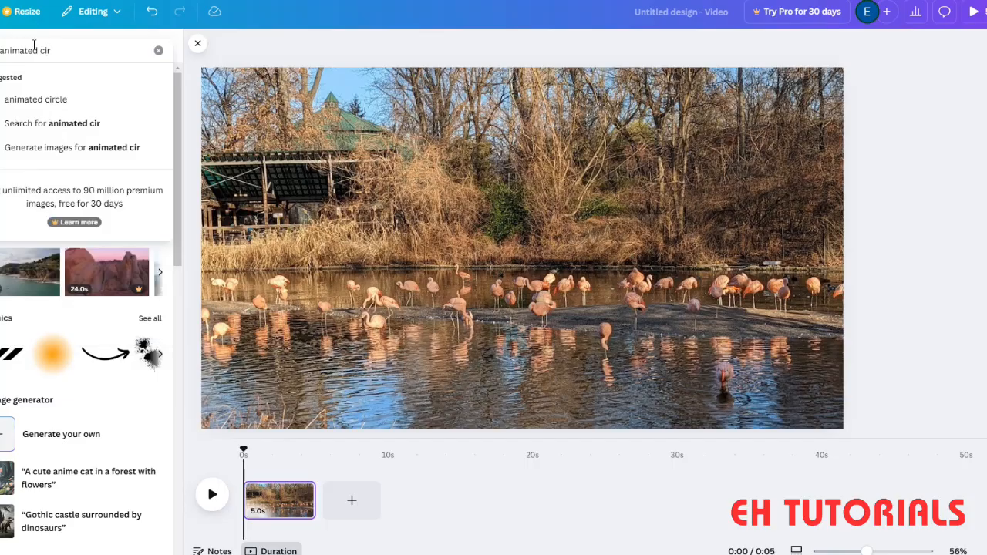
left_click(49, 101)
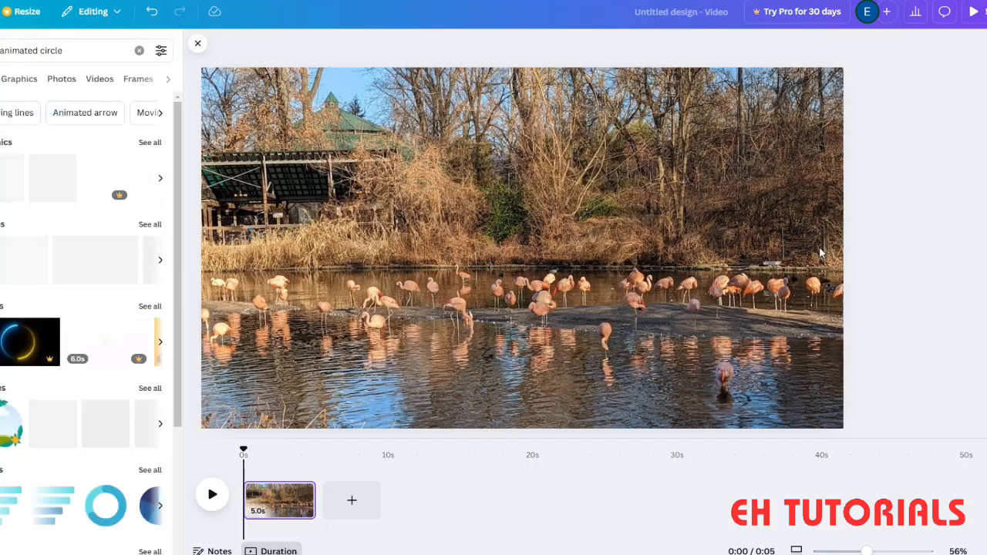
scroll(82, 469, "down", 3)
scroll(81, 412, "up", 3)
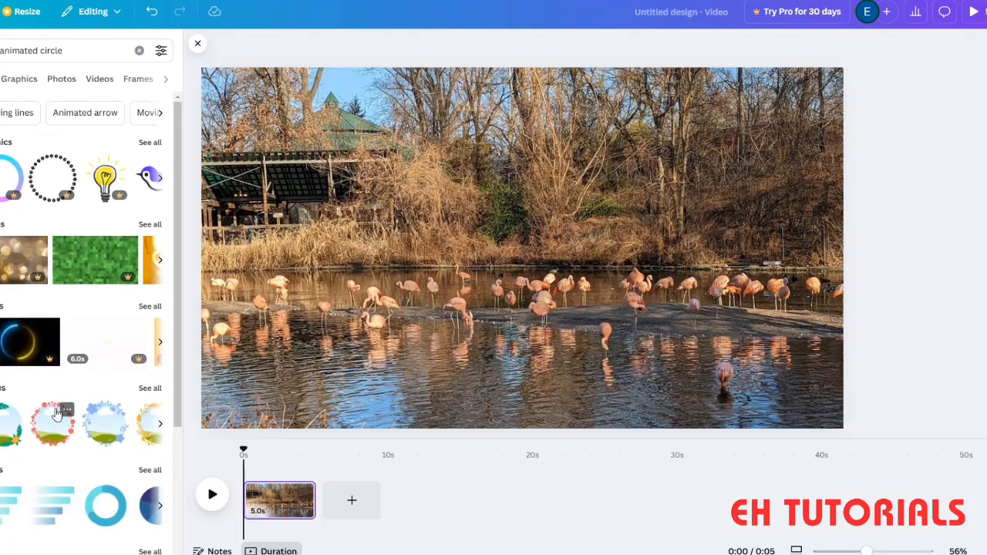
left_click(149, 142)
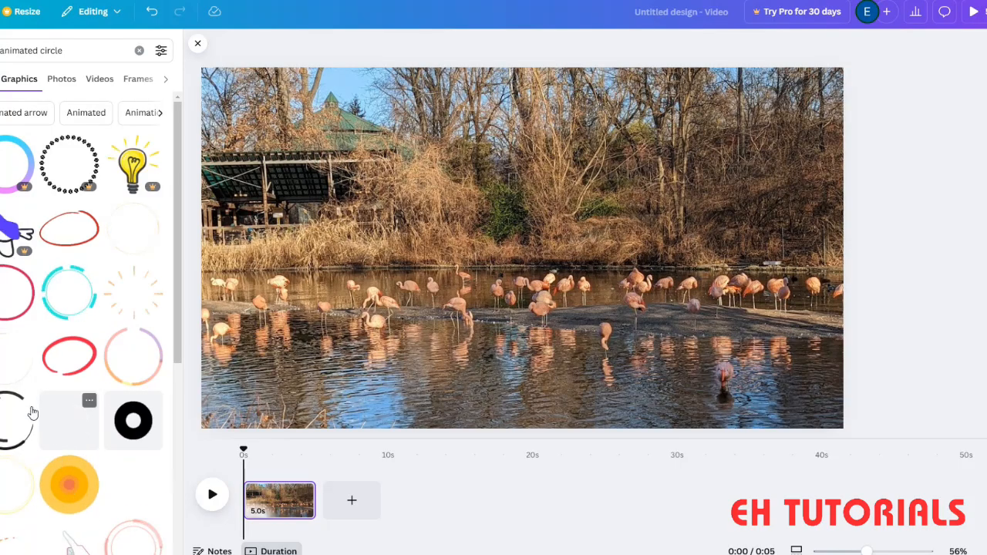
- Try the pastel gradient ring on the photo, delete it, and add the turquoise segmented animated circle instead
scroll(69, 482, "down", 2)
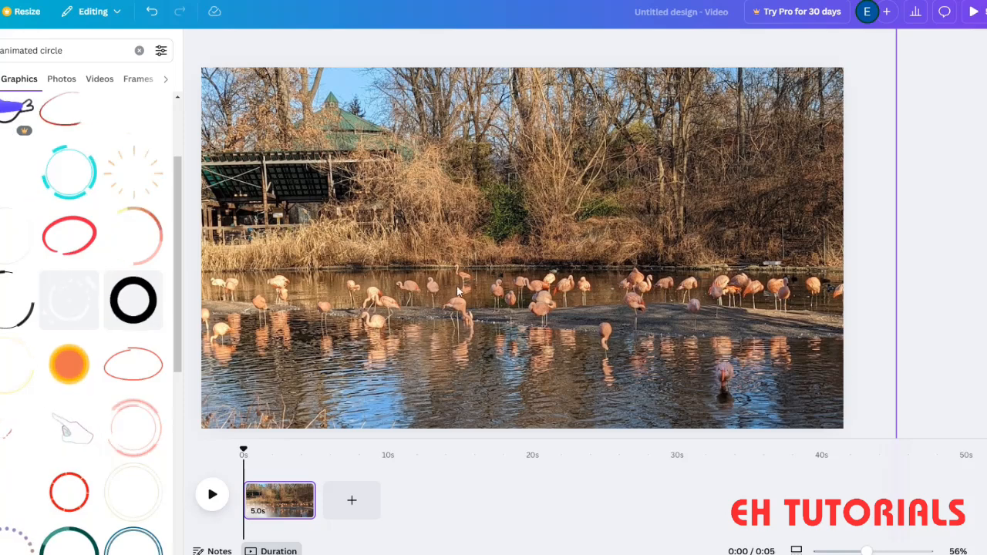
scroll(75, 464, "down", 1)
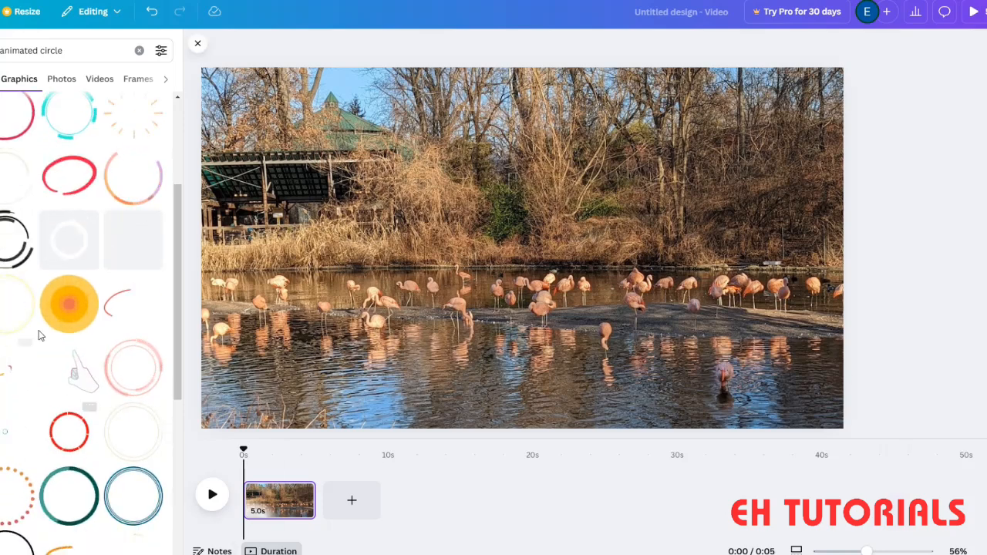
scroll(35, 347, "up", 2)
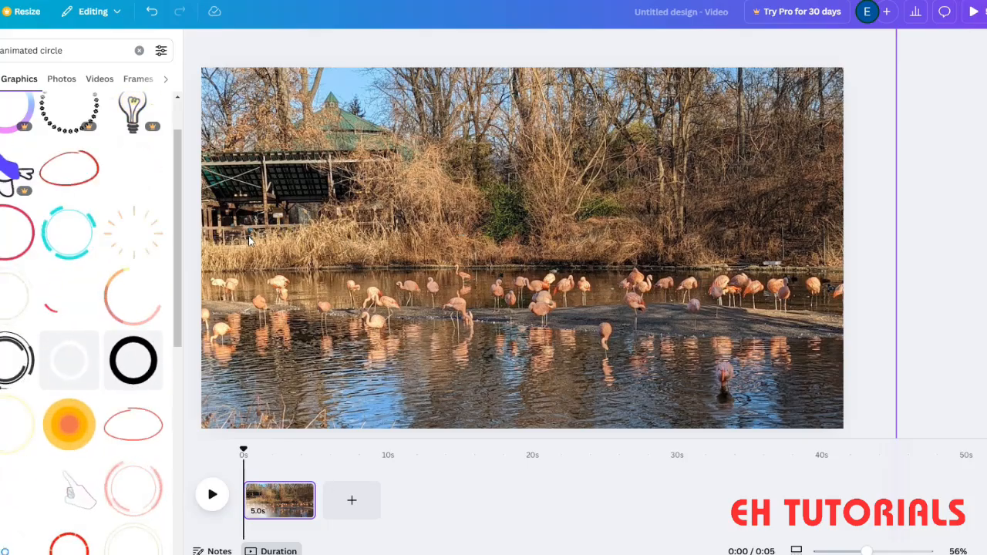
scroll(16, 302, "up", 2)
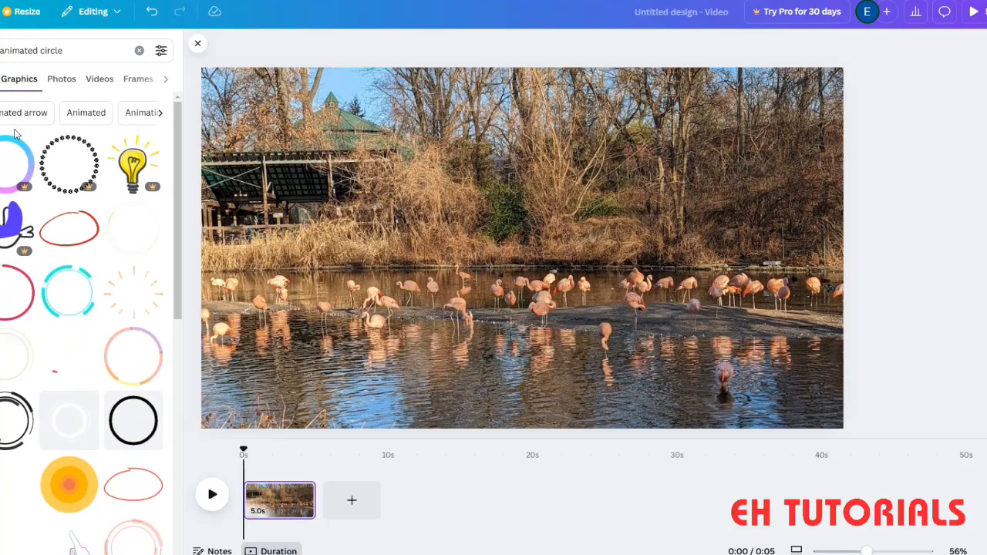
mouse_move(21, 190)
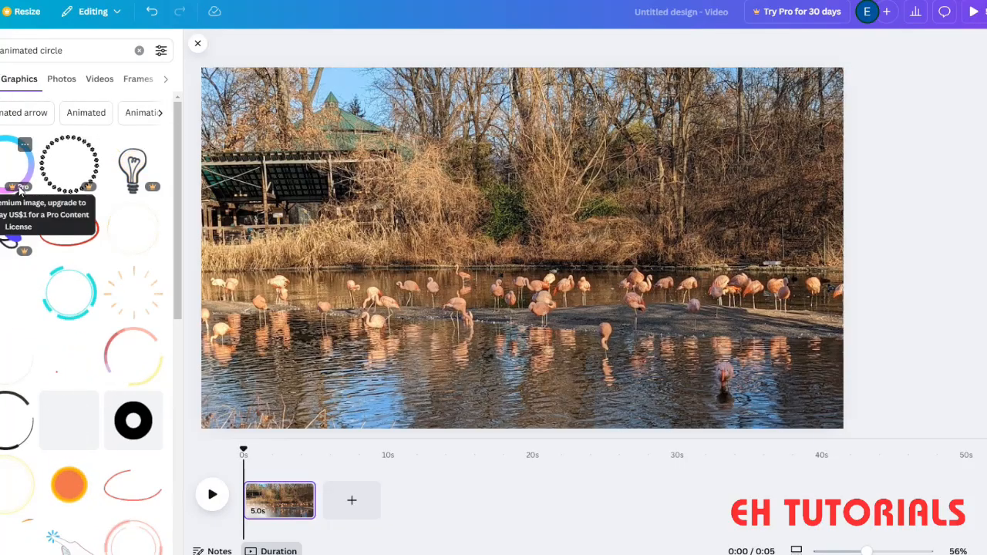
scroll(90, 349, "down", 2)
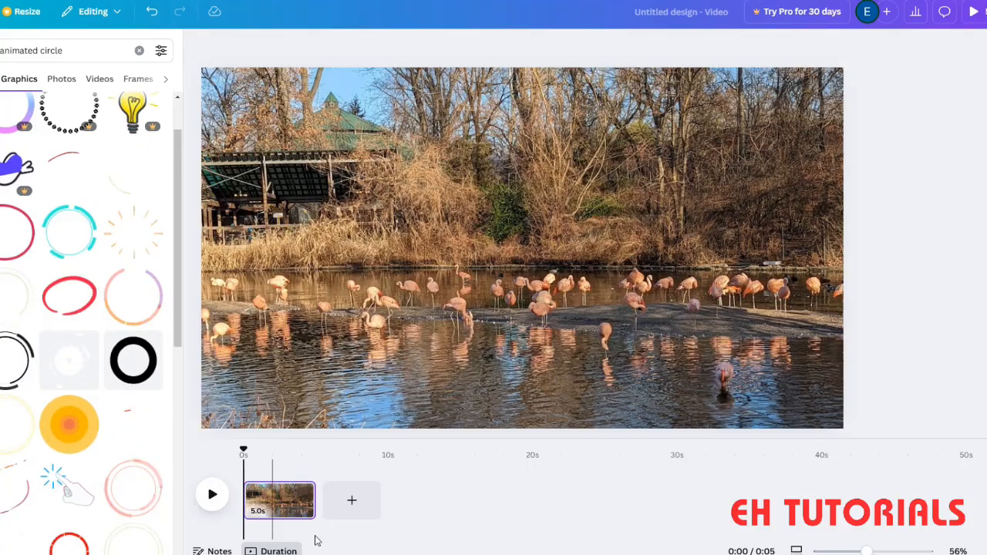
left_click(127, 306)
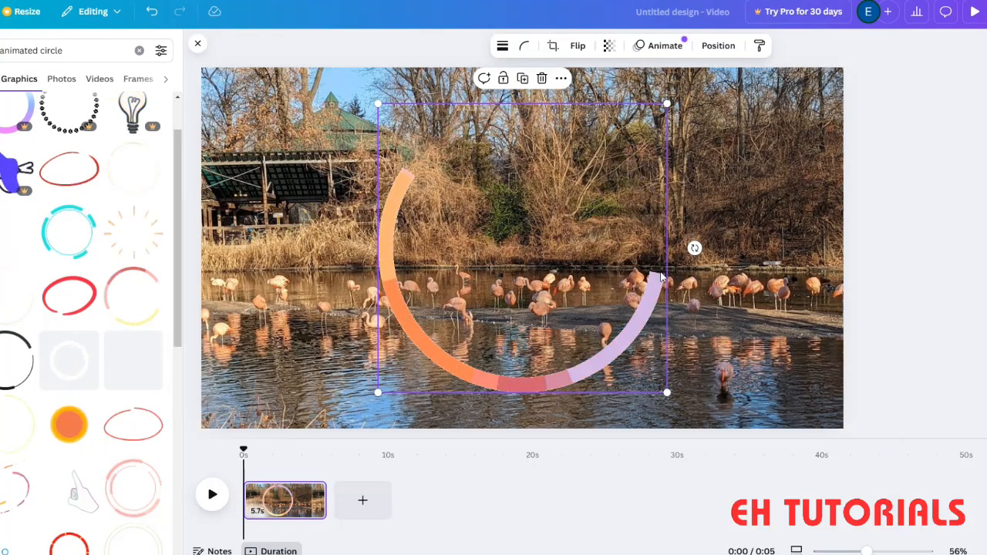
left_click(542, 78)
left_click(69, 235)
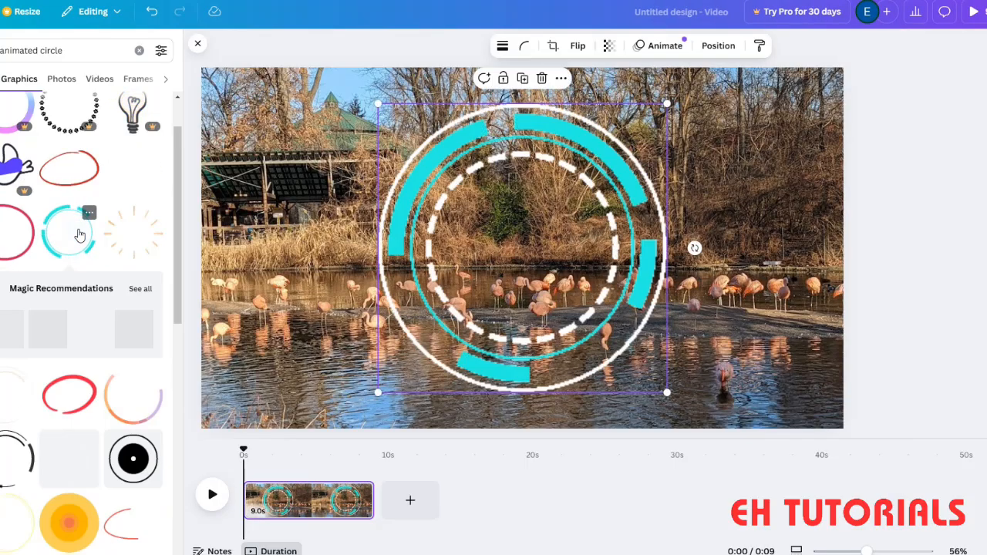
- Try the turquoise segmented circle at a smaller size over the pavilion side of the photo, then delete it
left_click_drag(589, 311, 455, 306)
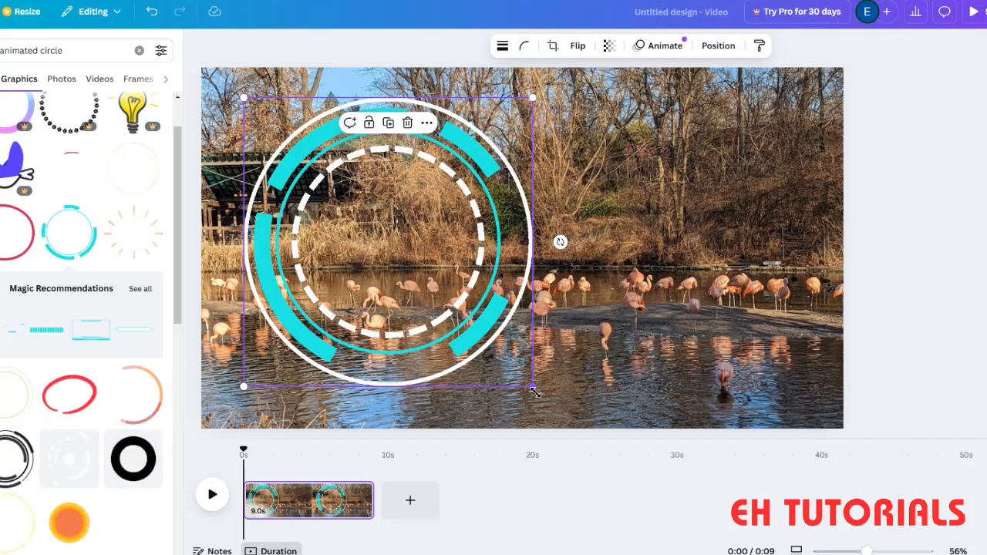
left_click_drag(532, 386, 406, 271)
left_click_drag(319, 181, 314, 238)
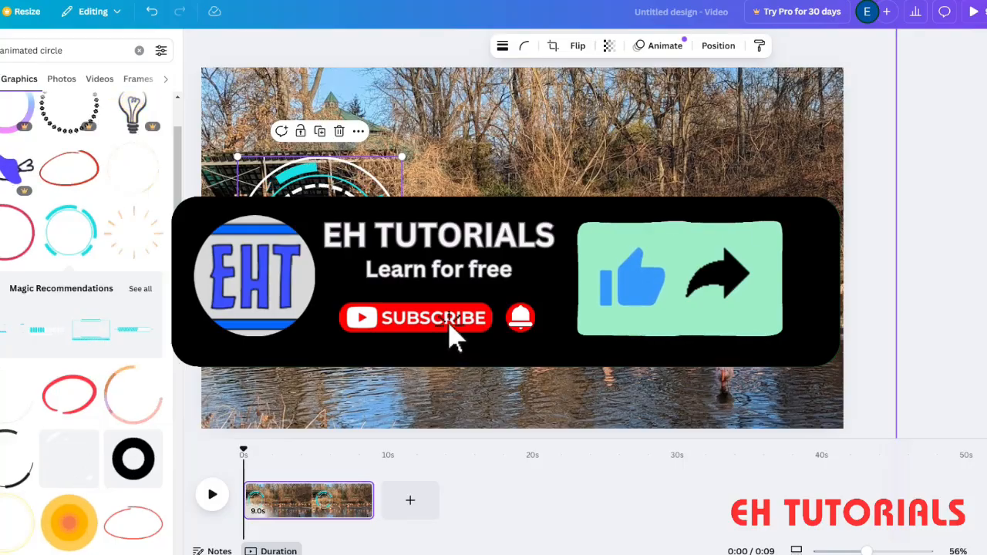
left_click(465, 345)
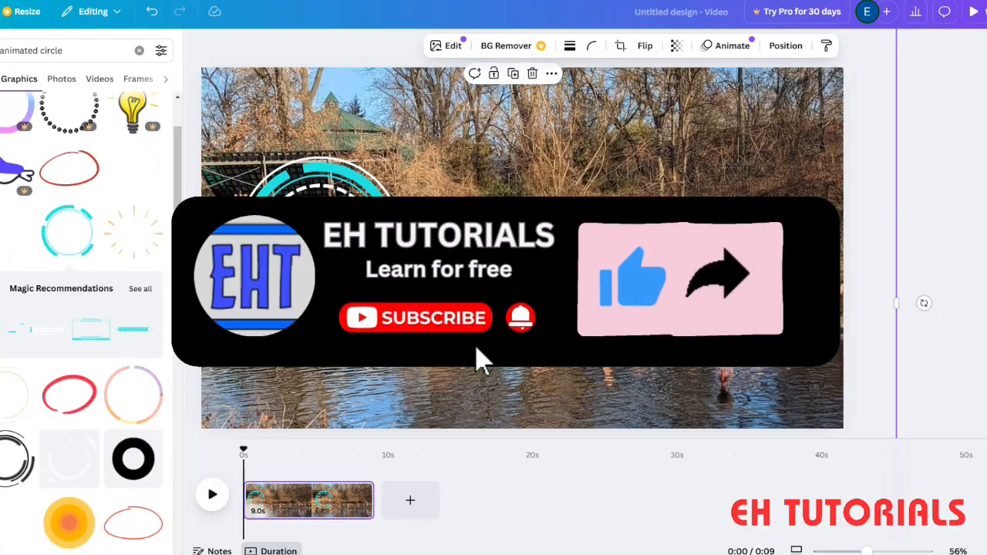
left_click(313, 259)
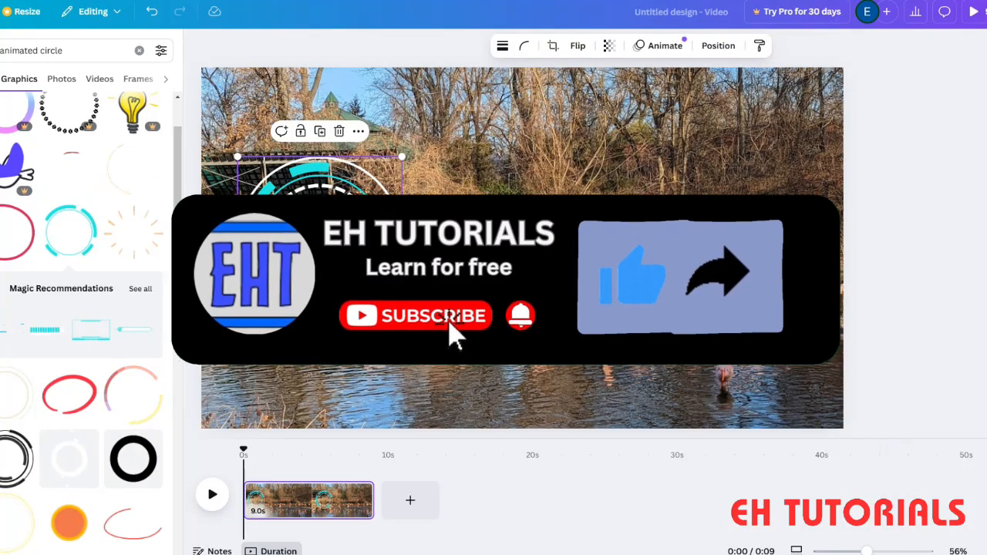
left_click(341, 138)
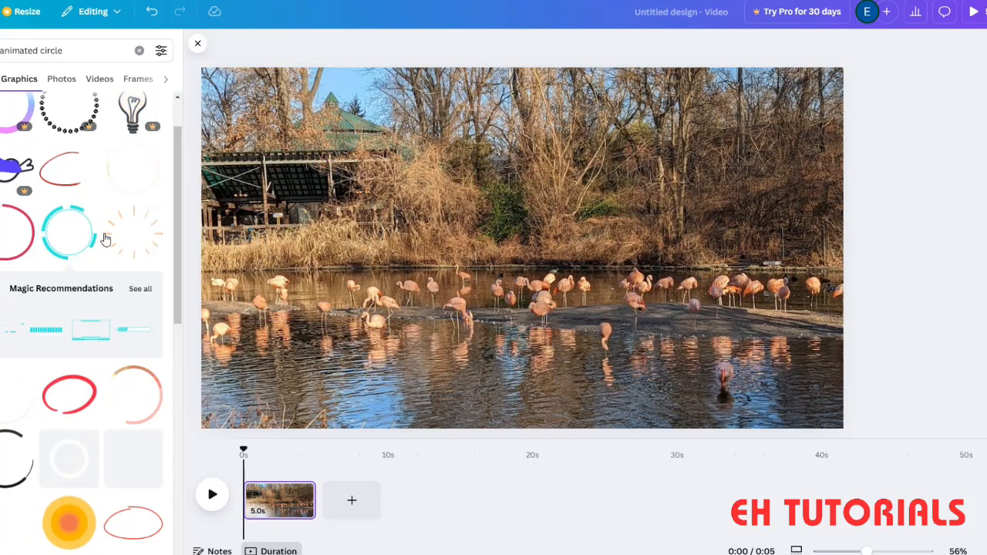
- Try the thick black ring on the photo, delete it, and add the two-tone teal animated ring instead
left_click(132, 455)
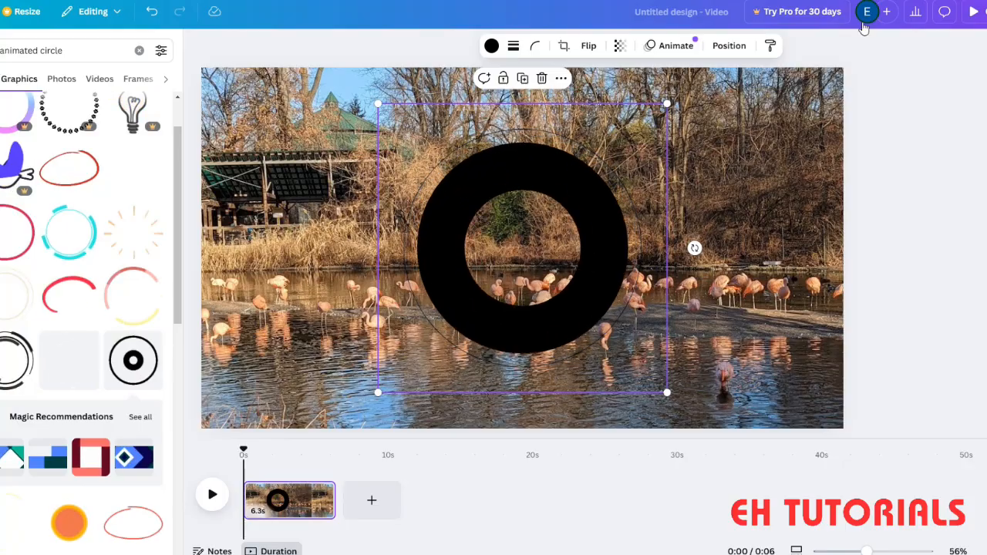
left_click(541, 78)
scroll(132, 468, "down", 5)
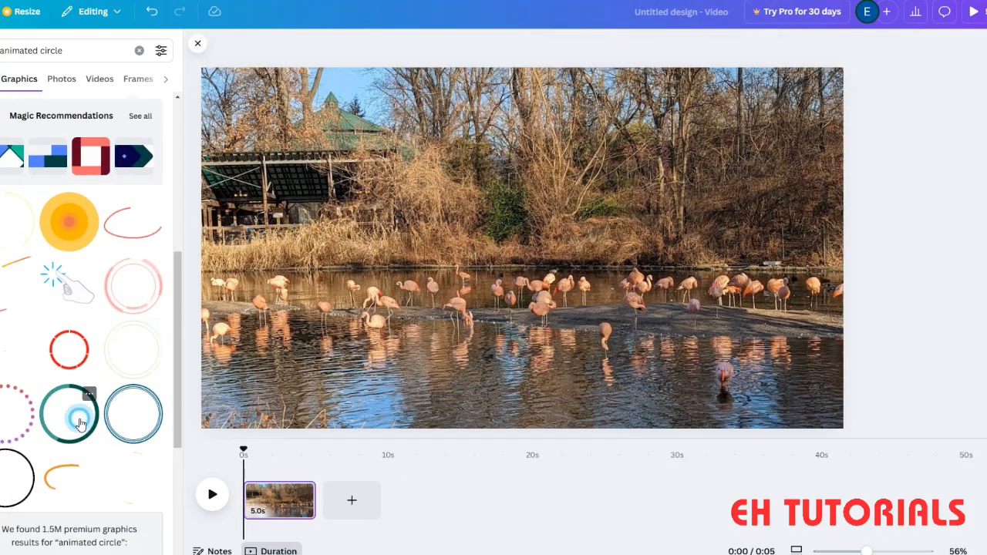
left_click(70, 413)
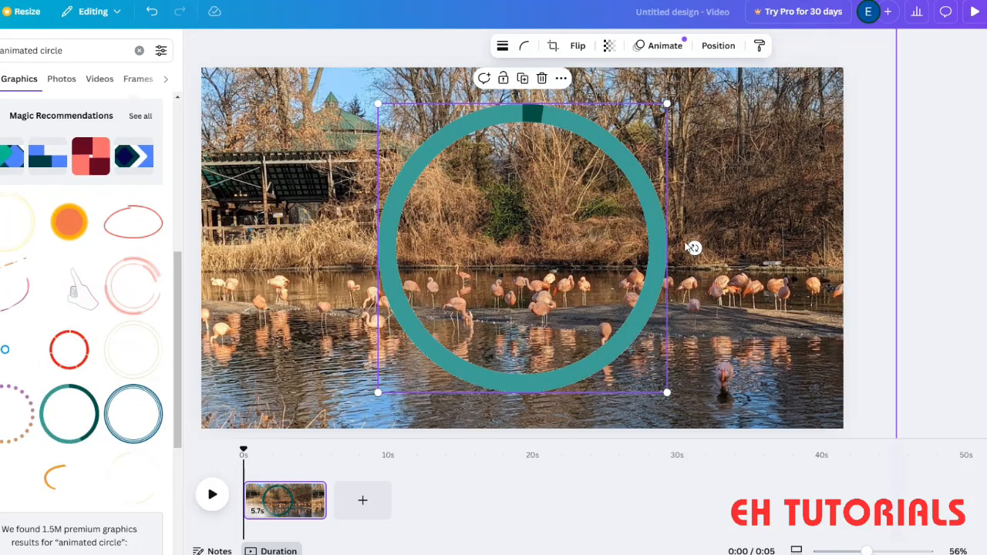
- Shrink the teal ring to about half its size and centre it horizontally, slightly above the middle of the page
left_click_drag(669, 394, 529, 255)
left_click_drag(331, 236, 309, 252)
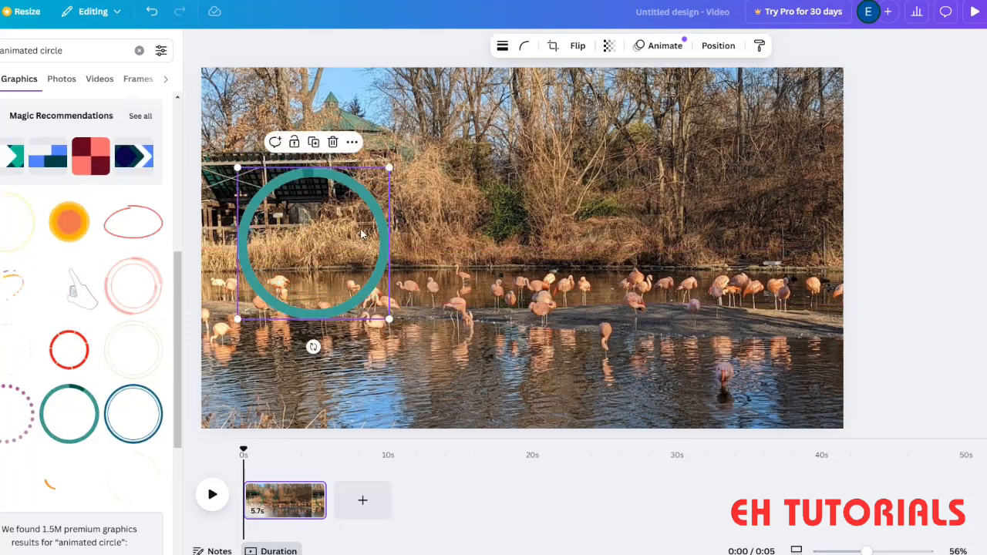
left_click_drag(290, 272, 488, 253)
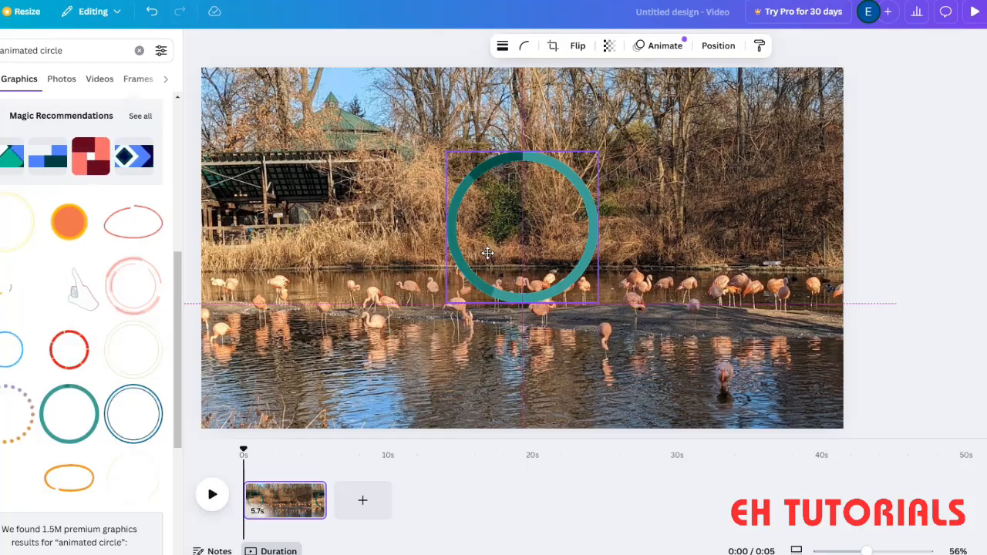
left_click_drag(488, 253, 488, 258)
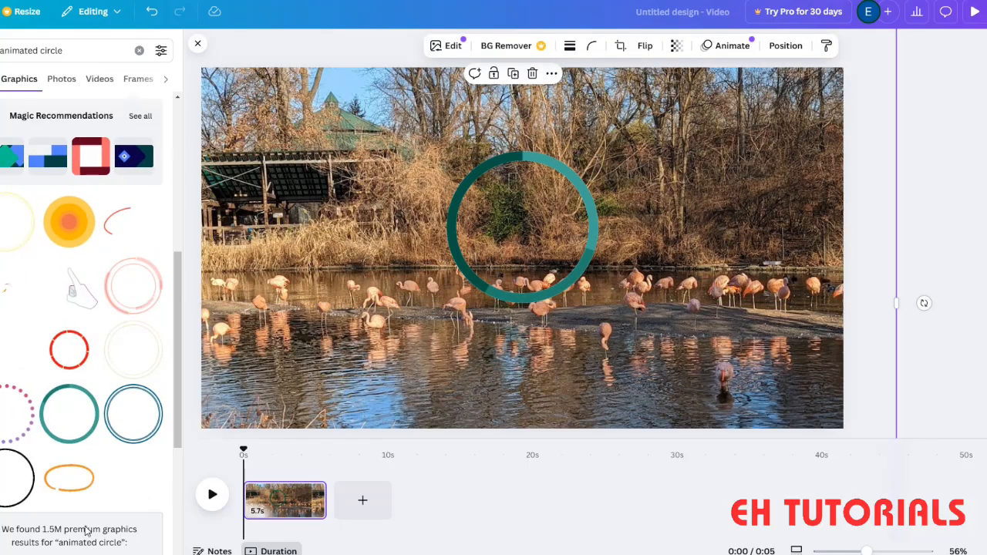
- Search the elements for "animated square"
left_click(78, 48)
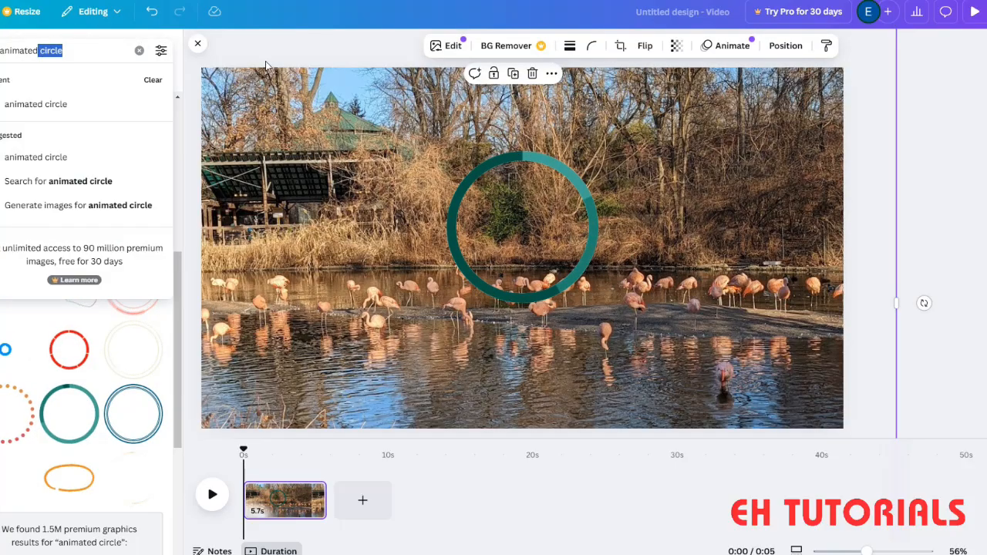
key("BackSpace")
type("sq")
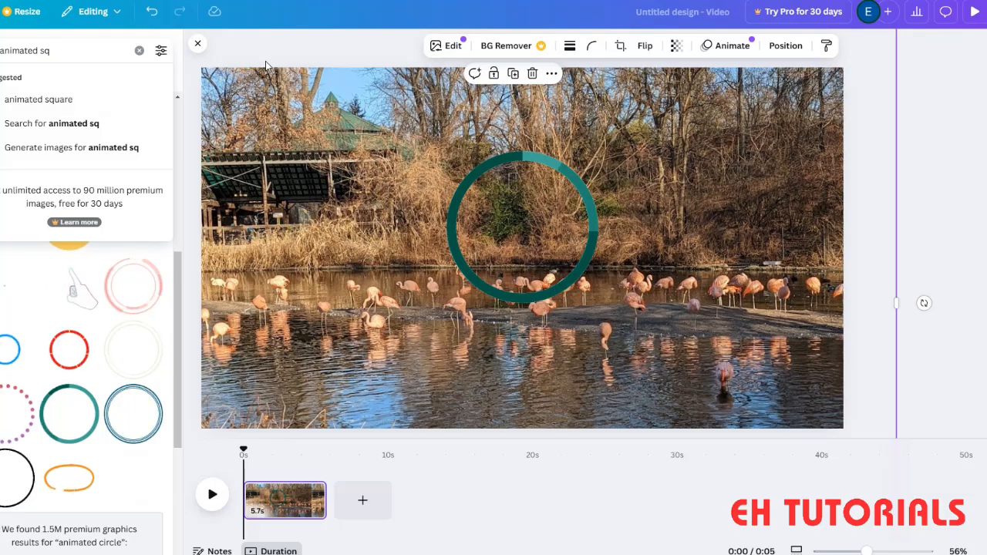
type("uare")
key("Return")
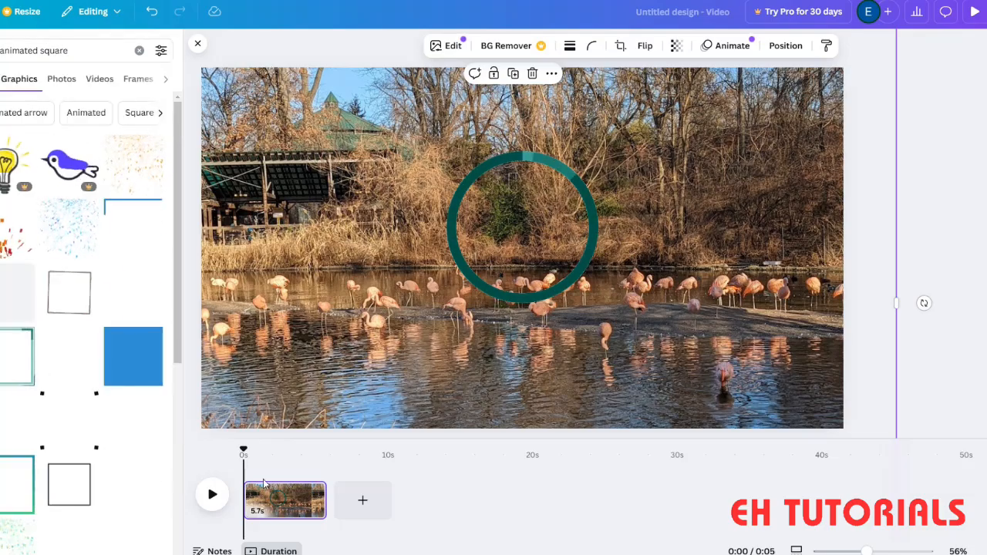
- Add the teal double-outline animated square, shrink it over the pavilion, and move the teal ring to the right side of the photo
scroll(125, 406, "down", 5)
scroll(126, 406, "down", 3)
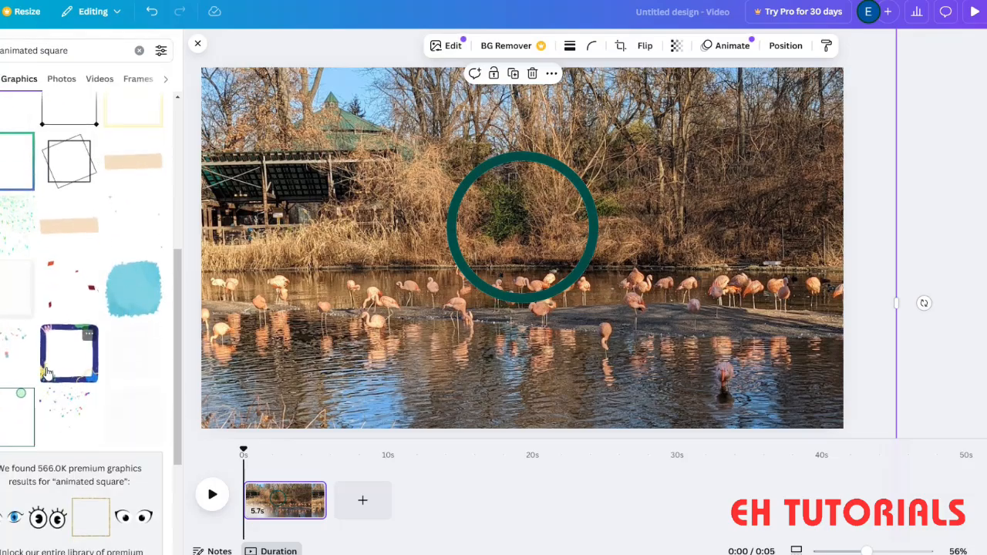
scroll(126, 406, "up", 5)
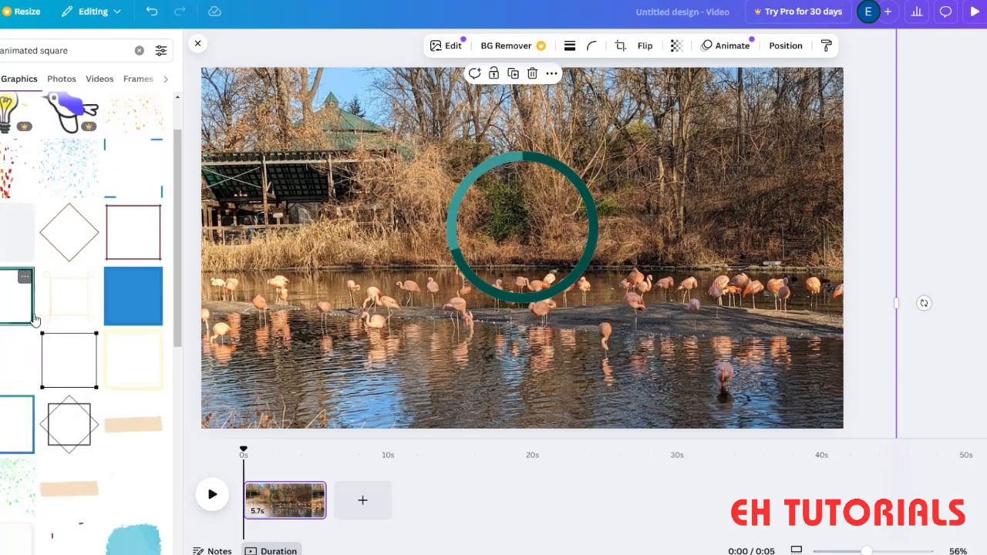
left_click_drag(17, 292, 331, 258)
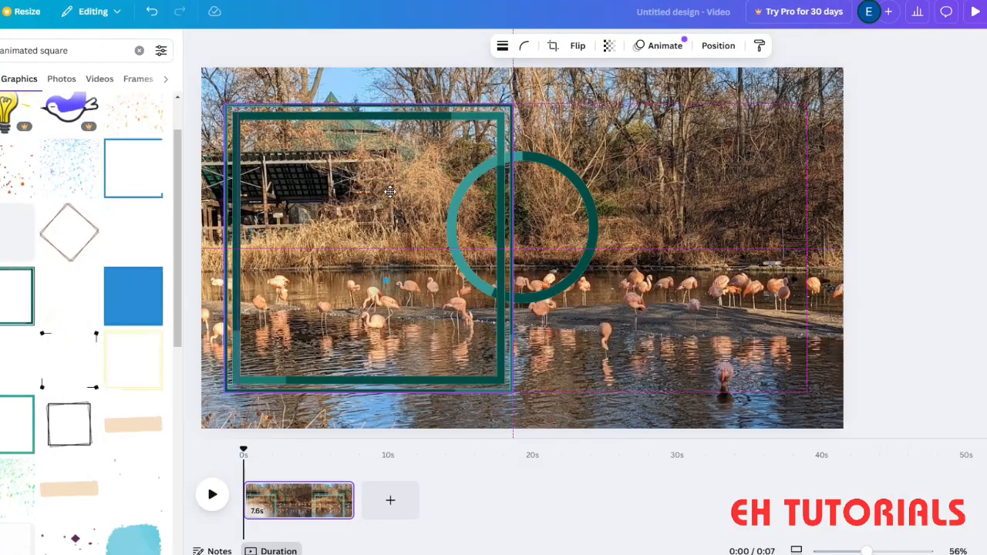
left_click_drag(509, 378, 299, 231)
left_click_drag(513, 226, 722, 218)
left_click_drag(265, 229, 276, 223)
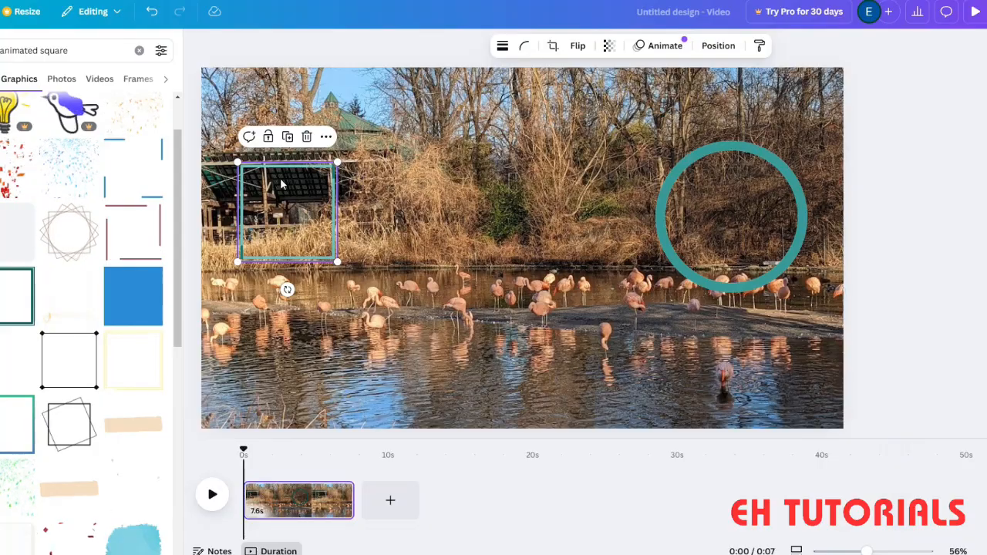
- Duplicate the small teal square twice, placing one copy beside the original and the other below that copy
left_click(288, 136)
left_click_drag(308, 187, 438, 222)
left_click(436, 140)
left_click_drag(570, 205, 399, 310)
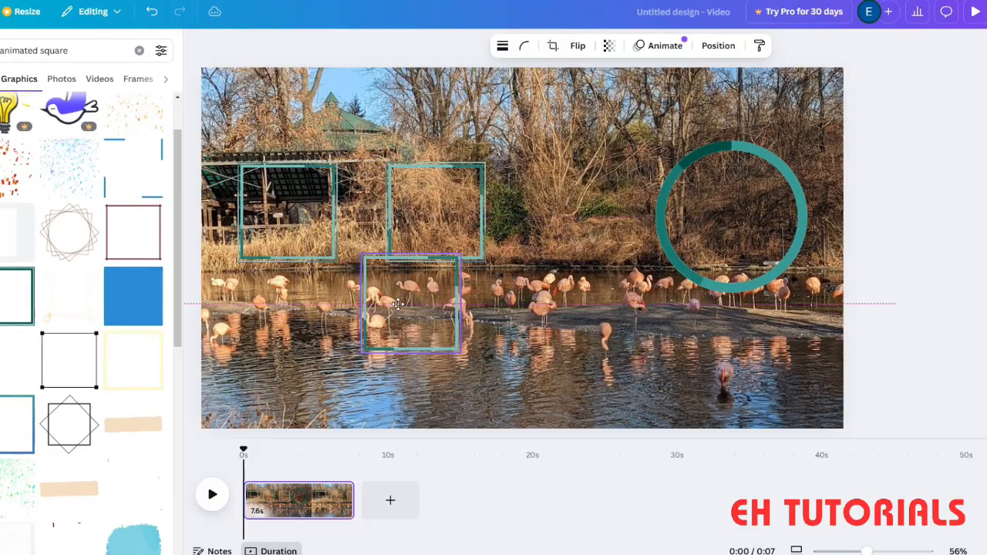
- Crop the original teal square over the pavilion to the 9:16 aspect ratio
left_click(298, 228)
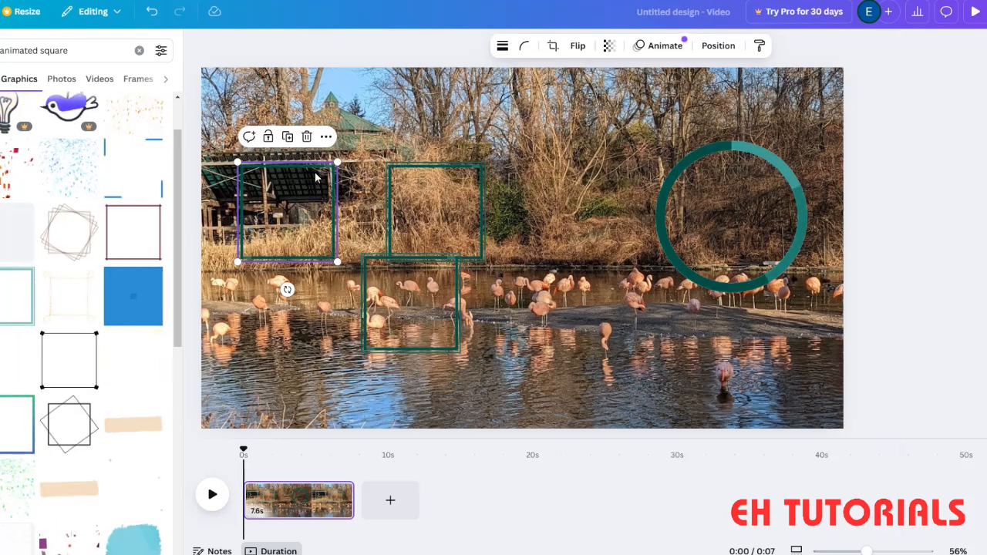
left_click(325, 137)
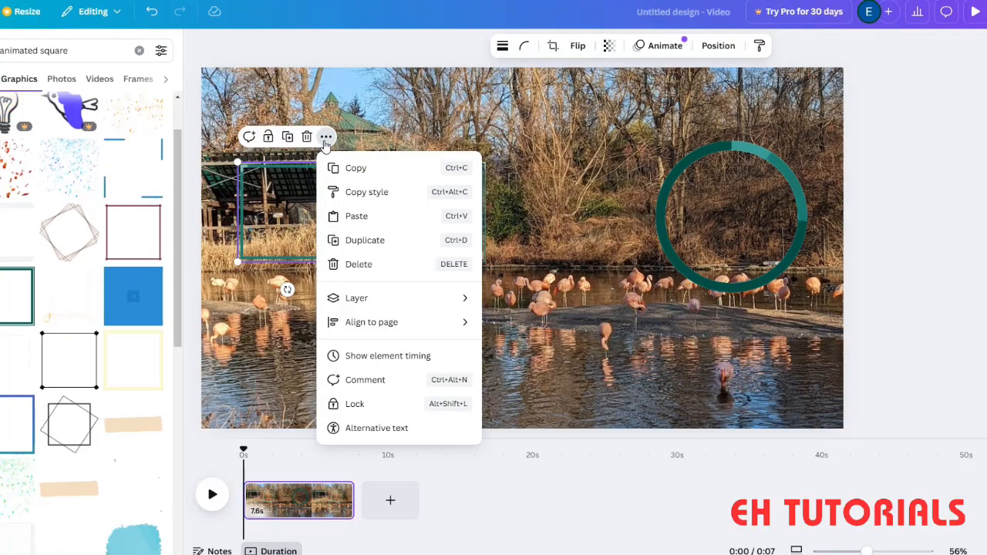
left_click(290, 203)
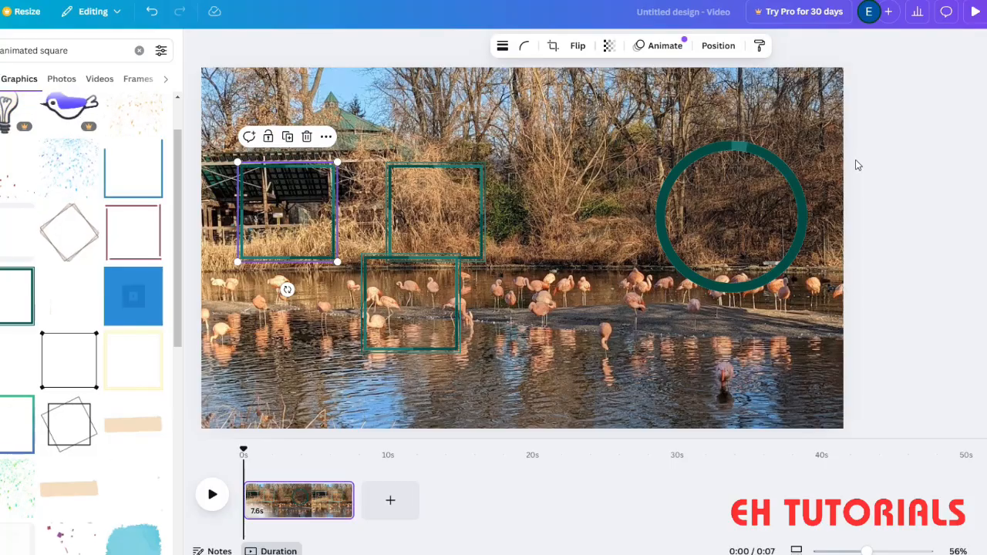
left_click(553, 47)
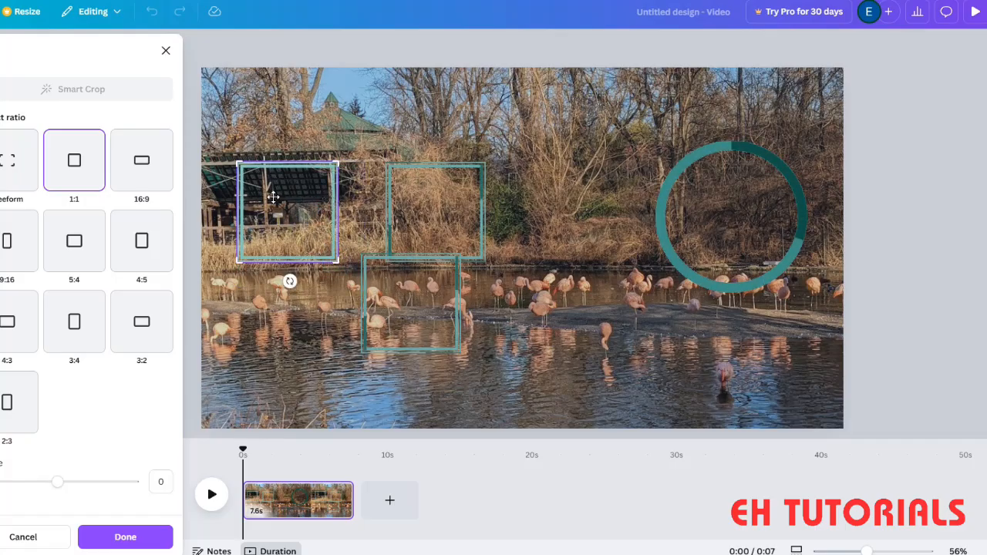
left_click(12, 160)
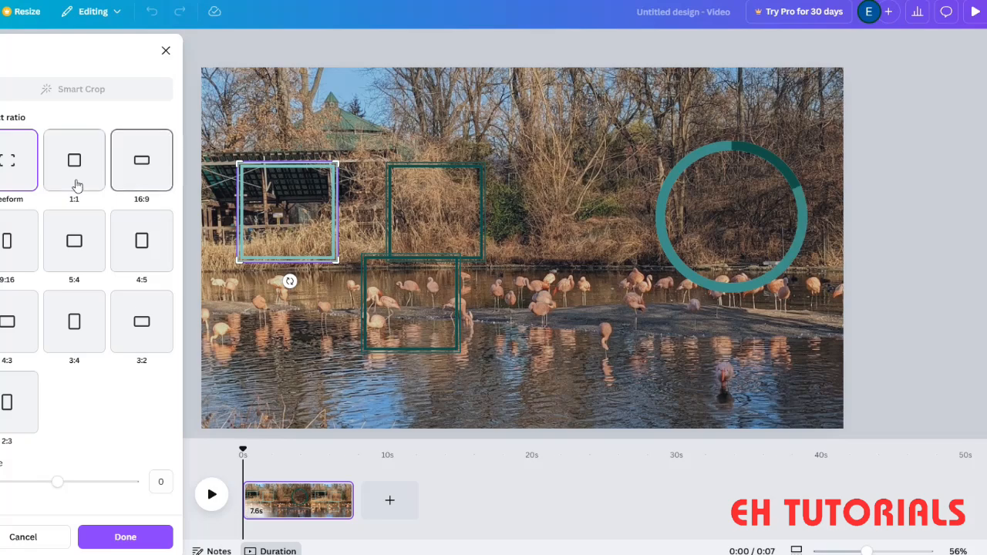
left_click(10, 241)
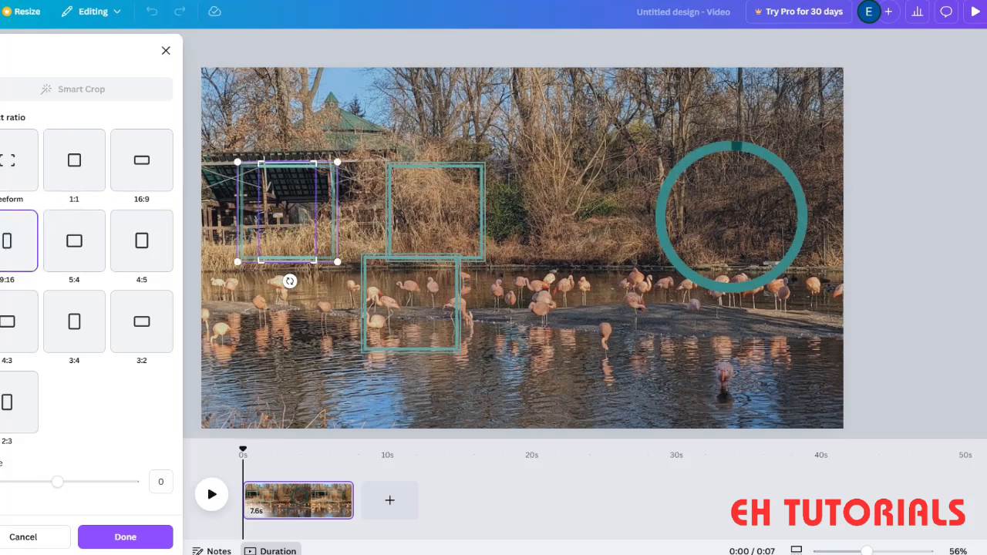
left_click(118, 540)
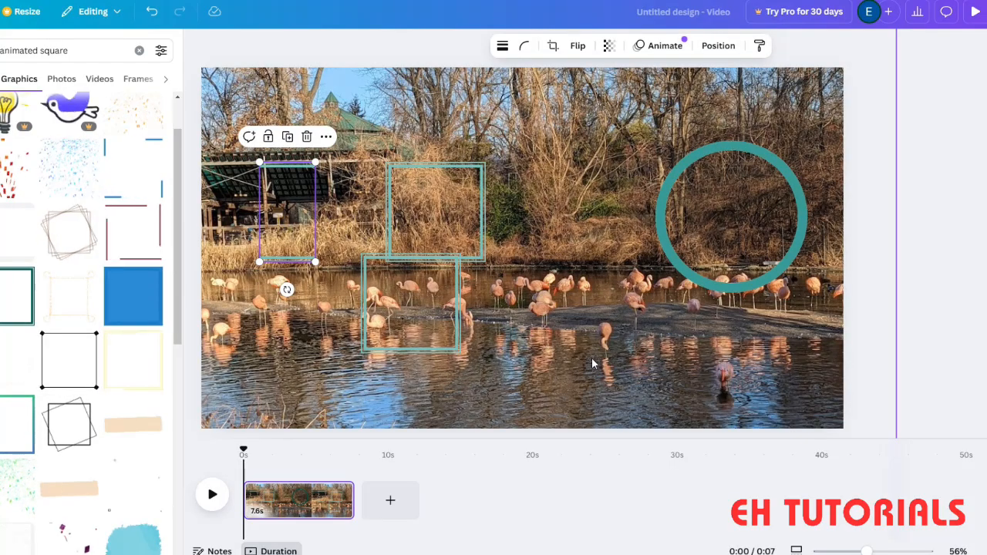
- Move the lower teal square down to the photo's bottom edge and shift the cropped piece over the pavilion slightly right
left_click(391, 386)
left_click_drag(412, 327, 408, 402)
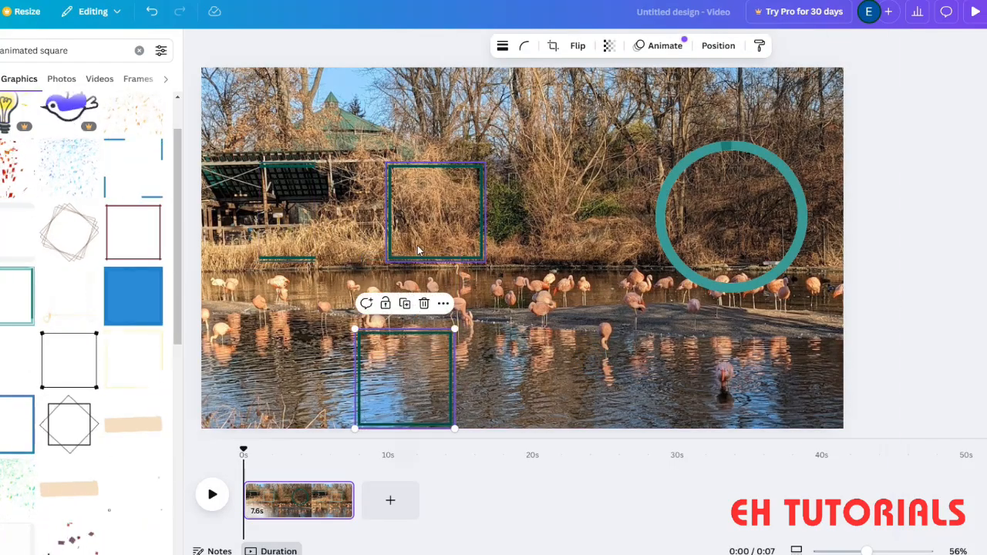
left_click_drag(287, 208, 375, 206)
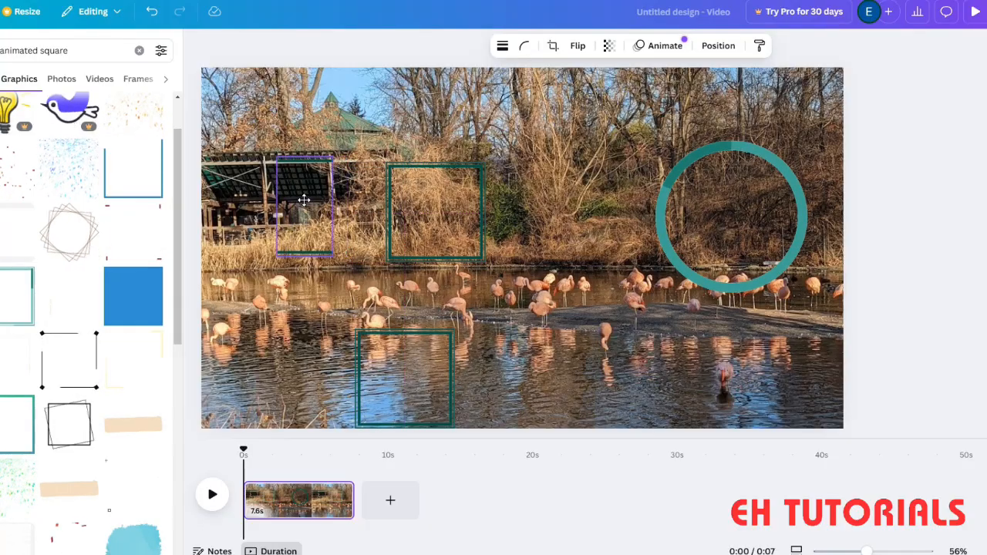
- Crop the middle teal square to 9:16, shifting it inside the crop so the right side of its outline is kept
left_click(408, 194)
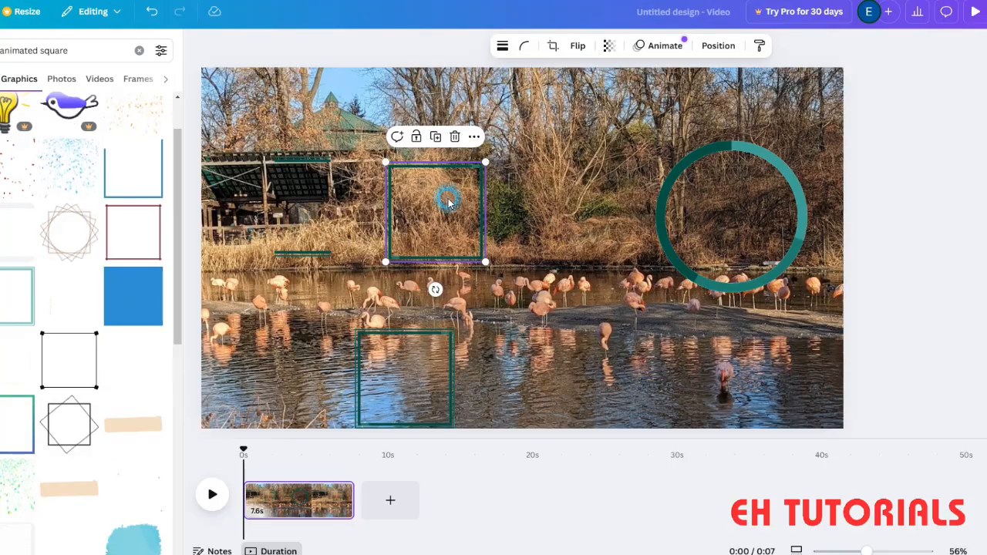
left_click(474, 136)
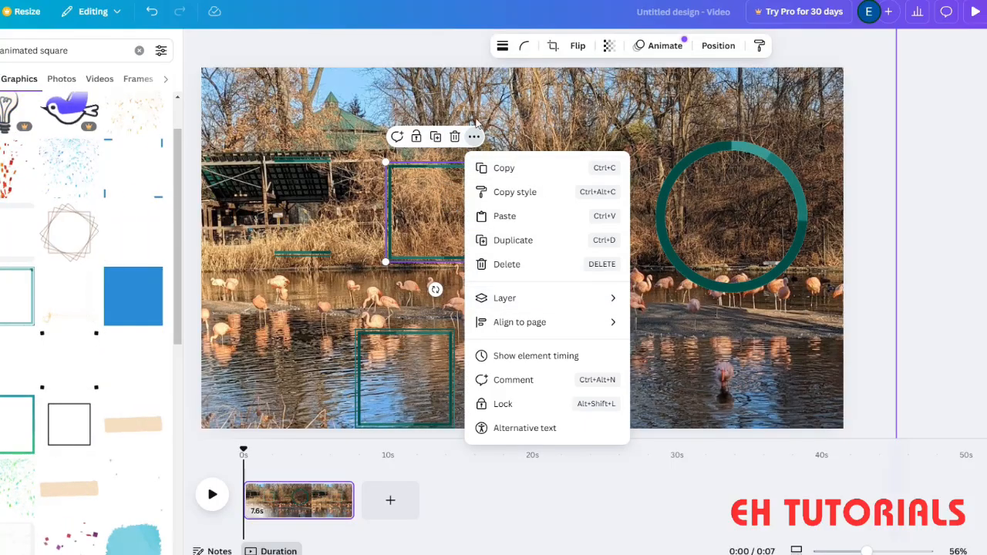
left_click(522, 42)
left_click(553, 46)
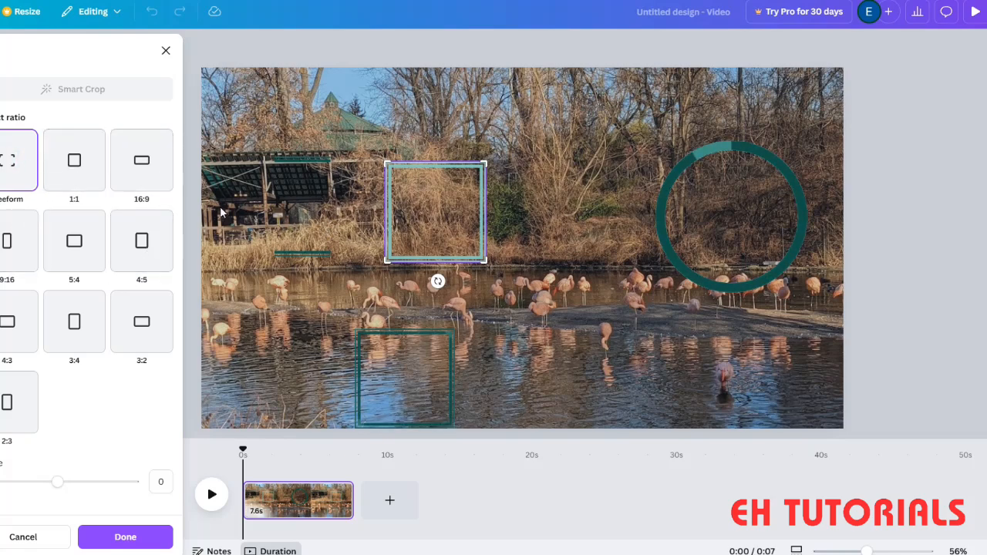
left_click(74, 173)
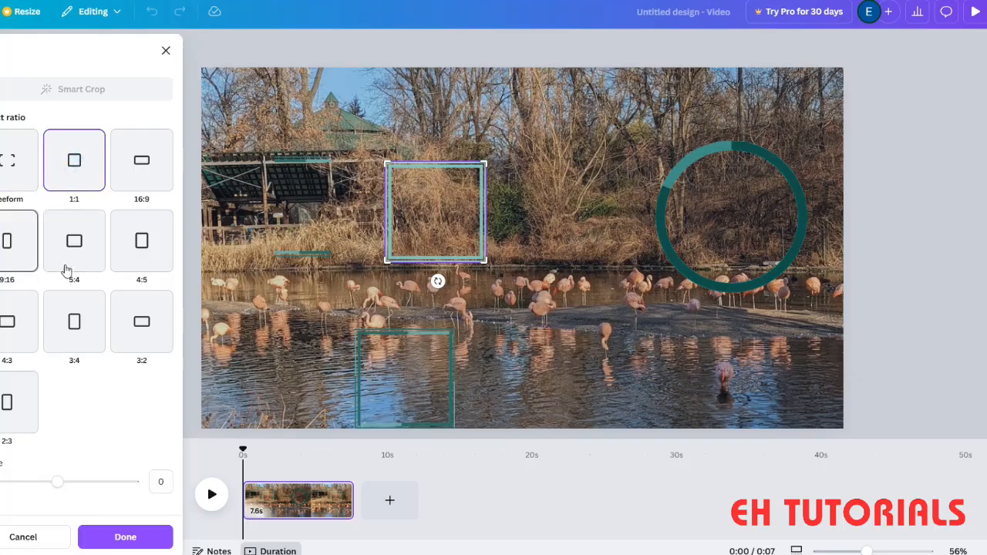
left_click(18, 249)
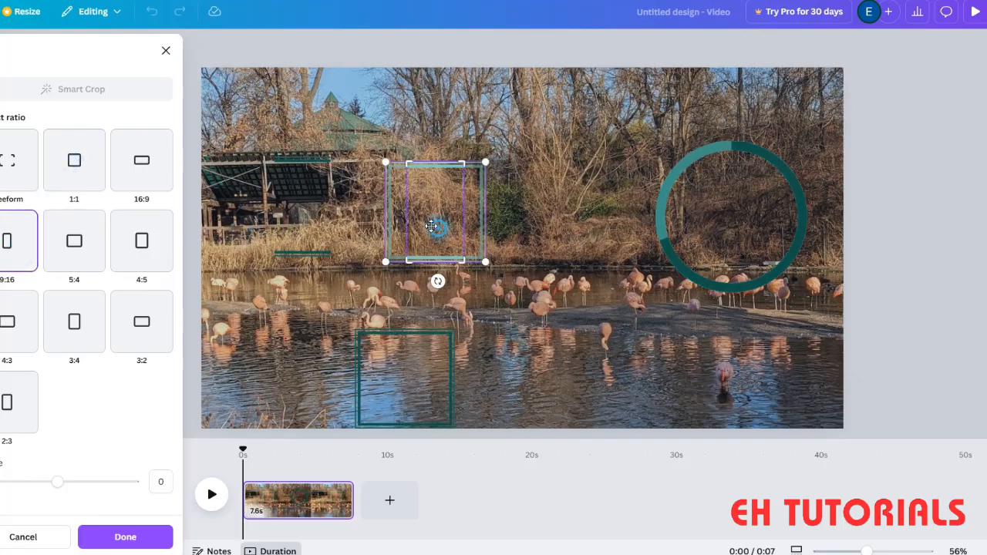
left_click_drag(364, 223, 362, 224)
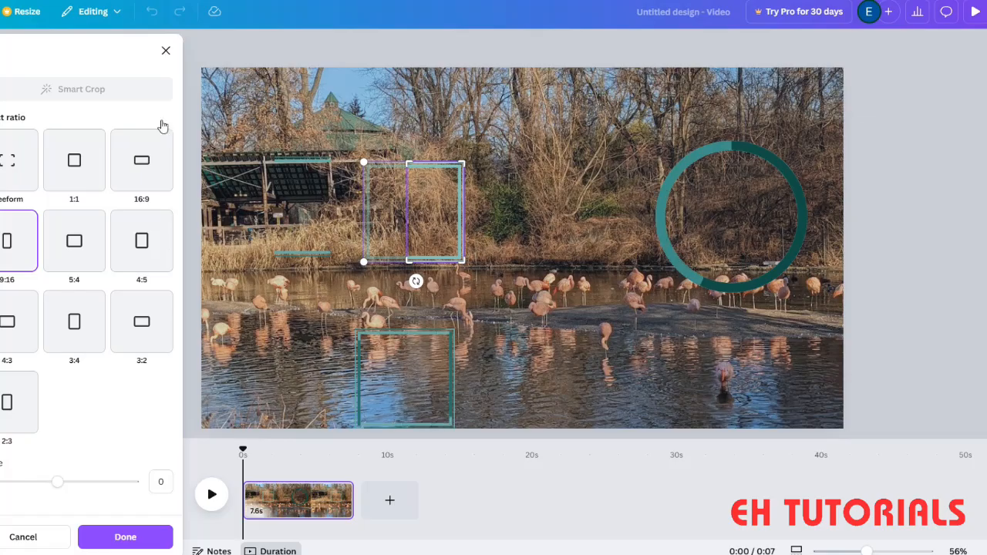
left_click(138, 529)
- Join the newly cropped piece to the right end of the first one and move the remaining full square up beside them
left_click_drag(432, 217, 340, 204)
left_click_drag(405, 378, 463, 242)
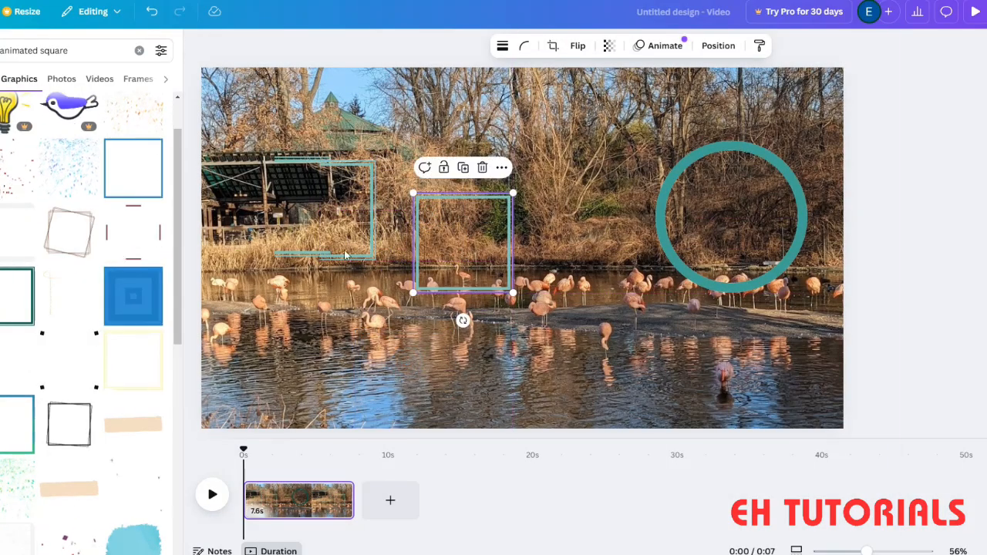
- Crop the remaining full square to 9:16, shifting it inside the crop so the left side of its outline is kept
left_click(552, 45)
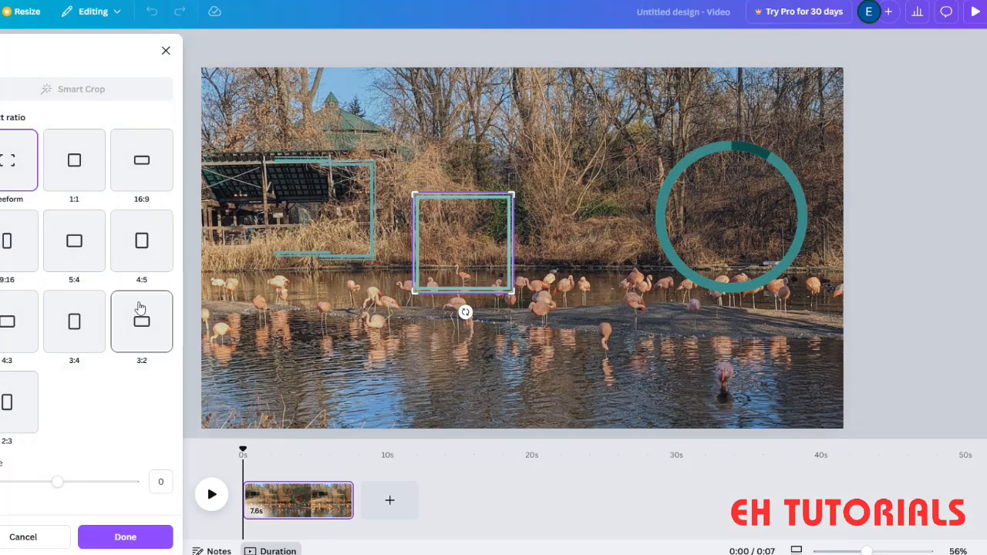
left_click_drag(424, 237, 541, 240)
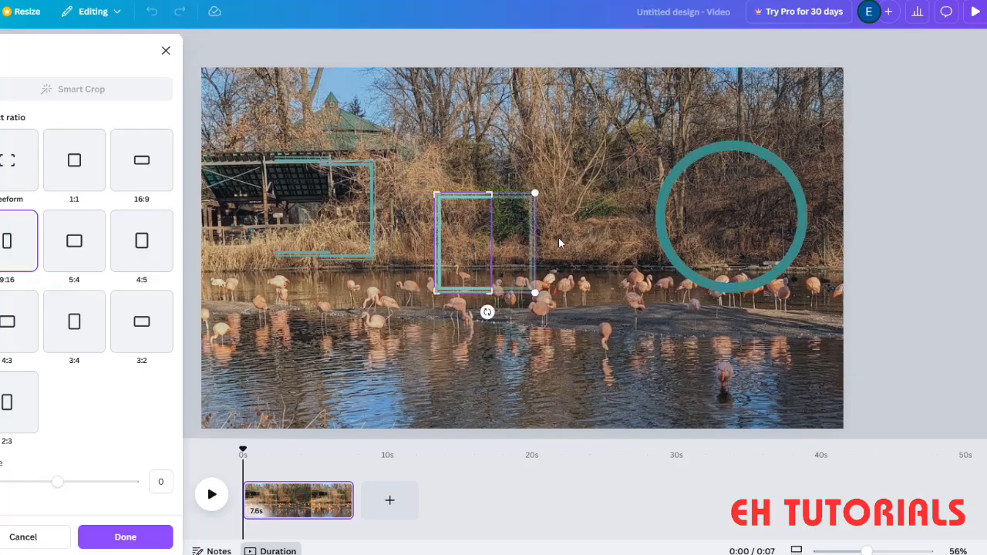
left_click(126, 536)
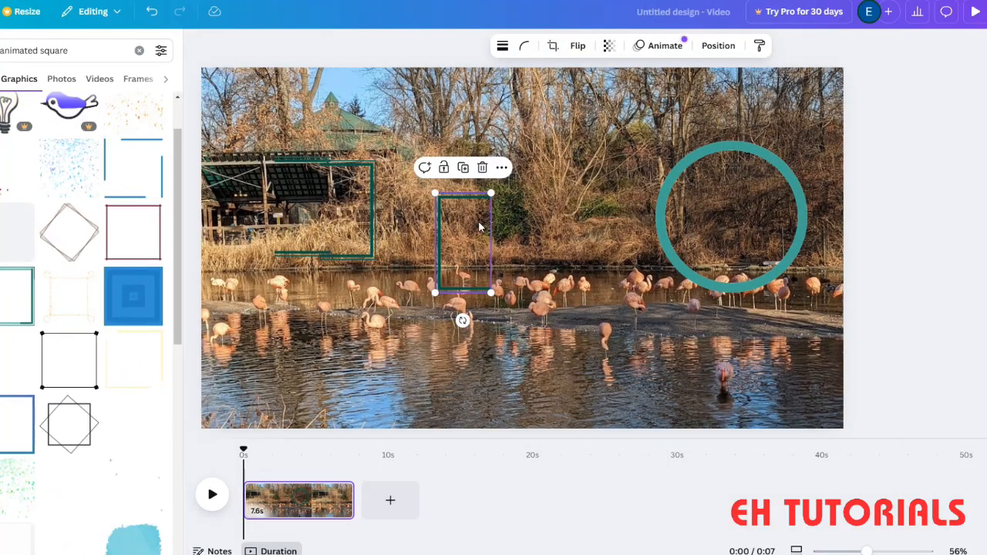
- Join the left-side and right-side pieces flush to the two ends of the middle piece to form one wide frame over the pavilion
left_click_drag(367, 239, 253, 210)
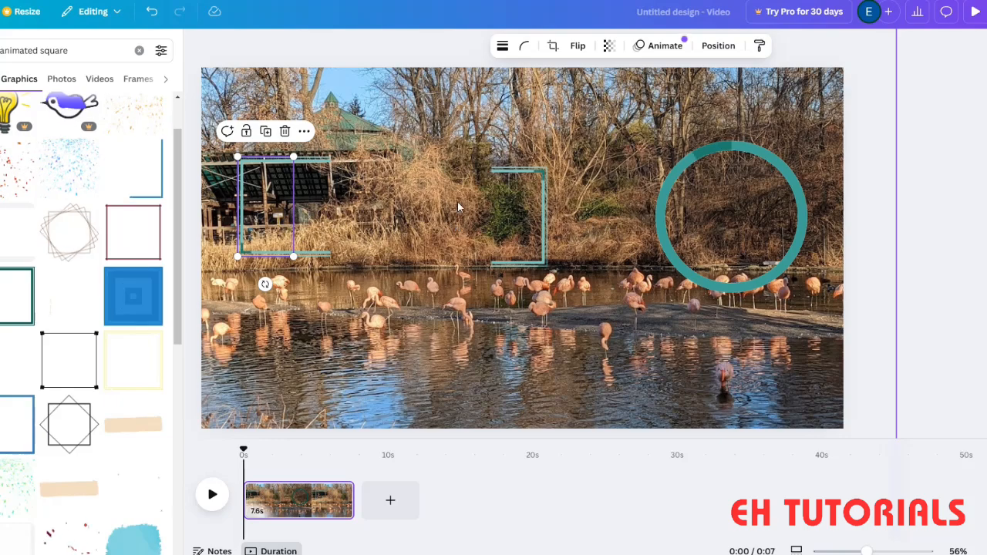
left_click(508, 199)
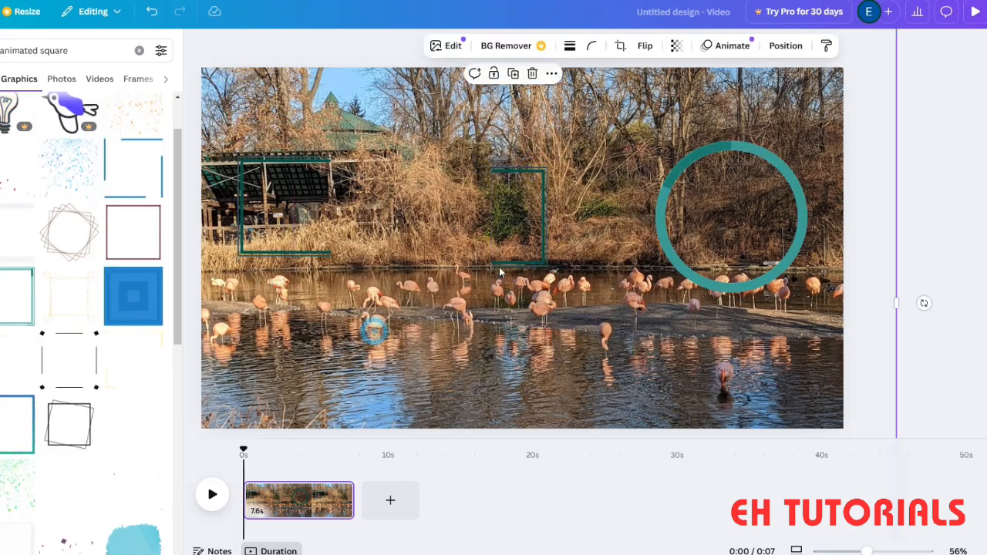
left_click_drag(531, 178, 388, 176)
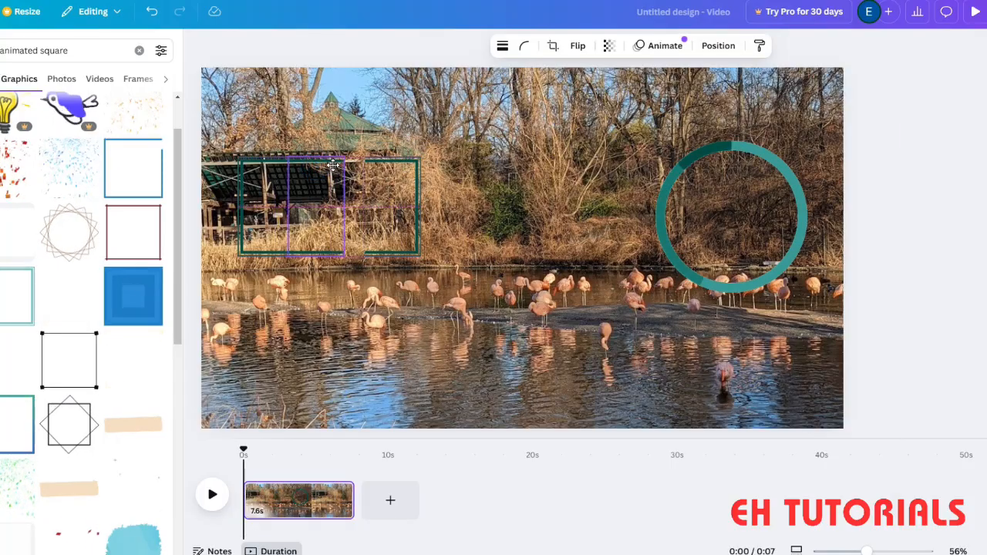
left_click_drag(404, 191, 393, 189)
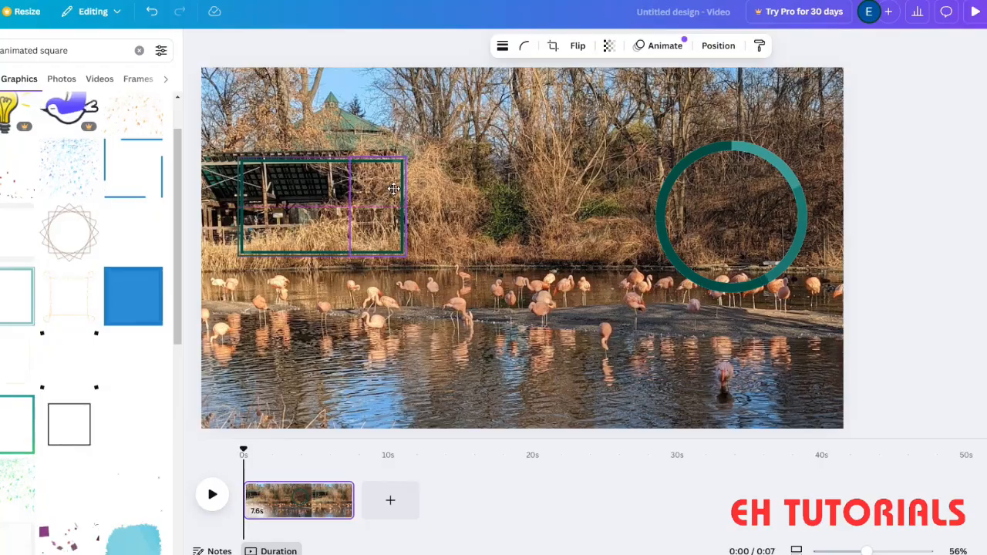
- Move the background photo aside and group the three frame pieces into one object
left_click(568, 419)
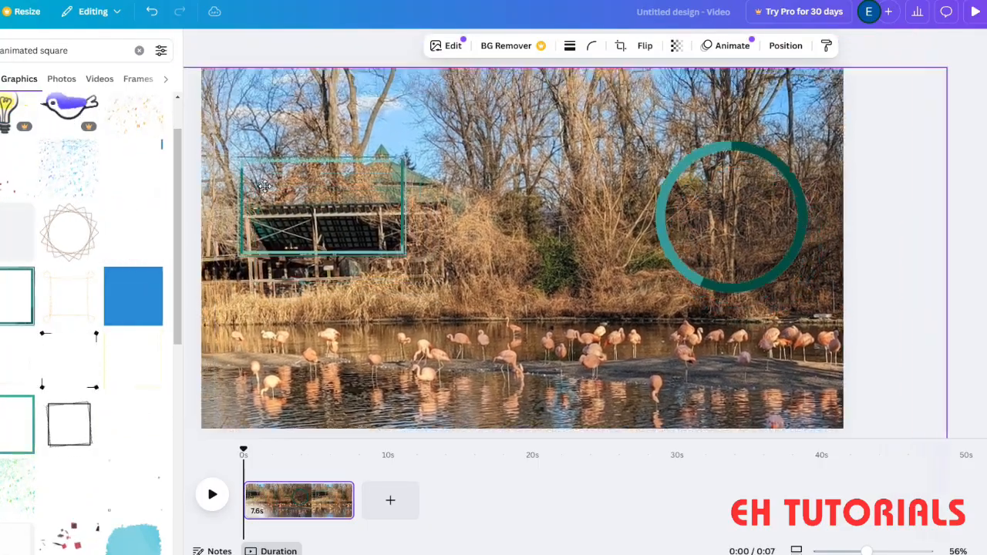
left_click_drag(215, 126, 497, 415)
left_click_drag(217, 132, 456, 287)
left_click(283, 131)
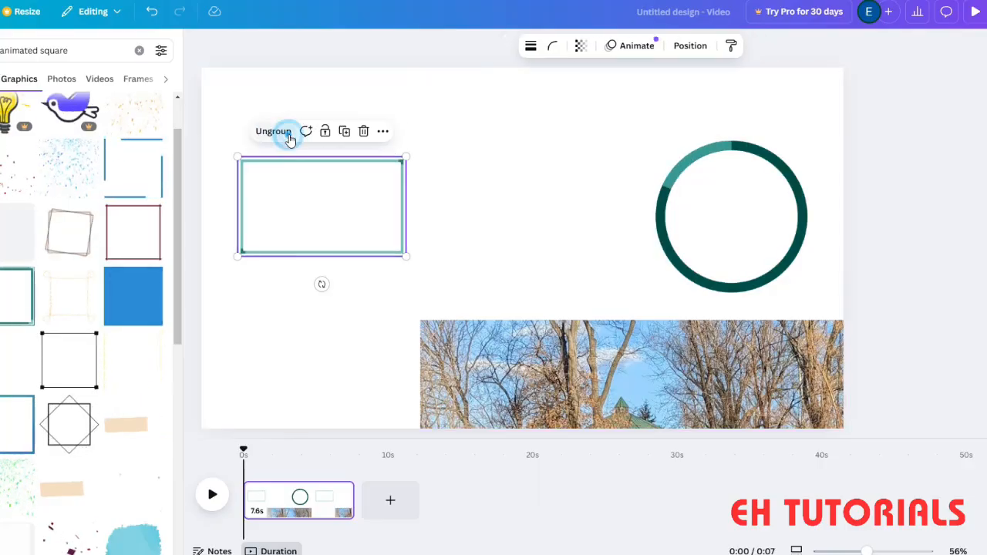
- Move the photo back over the whole page and place the grouped frame slightly lower over the pavilion
left_click_drag(359, 210, 370, 156)
left_click_drag(478, 335, 244, 71)
left_click_drag(312, 159, 290, 246)
- Move the ring to the middle of the page beside the frame and shrink it to the frame's height
left_click_drag(687, 236, 470, 259)
left_click_drag(588, 315, 543, 279)
left_click_drag(500, 249, 492, 290)
left_click_drag(541, 311, 529, 291)
left_click_drag(515, 263, 535, 257)
left_click(650, 273)
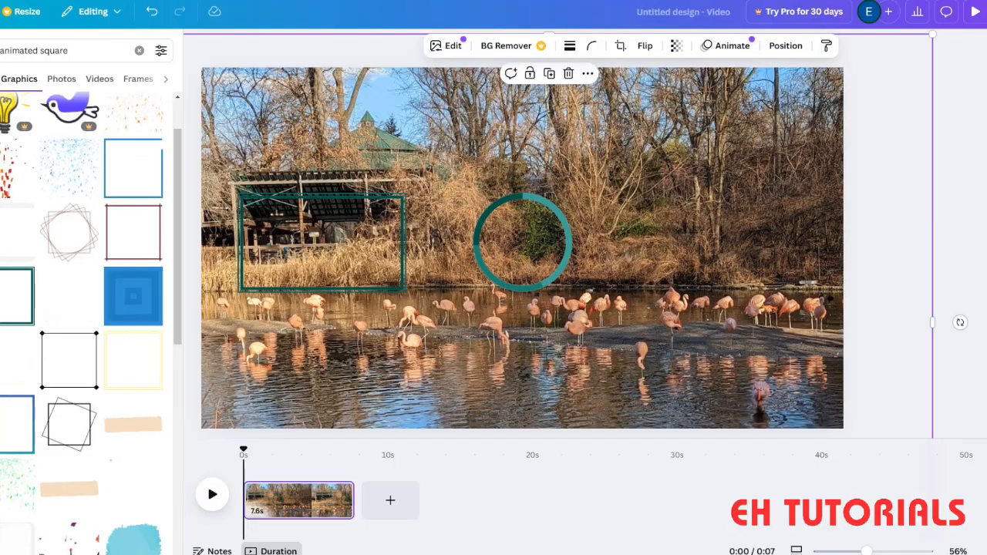
- Copy the selected piece of the grouped frame and shift the whole frame slightly left
left_click(335, 226)
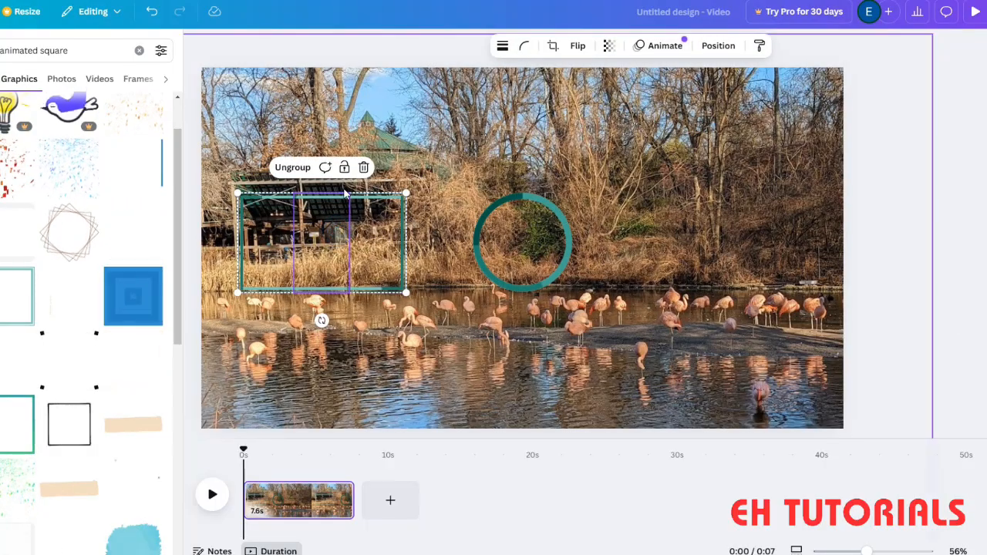
right_click(388, 254)
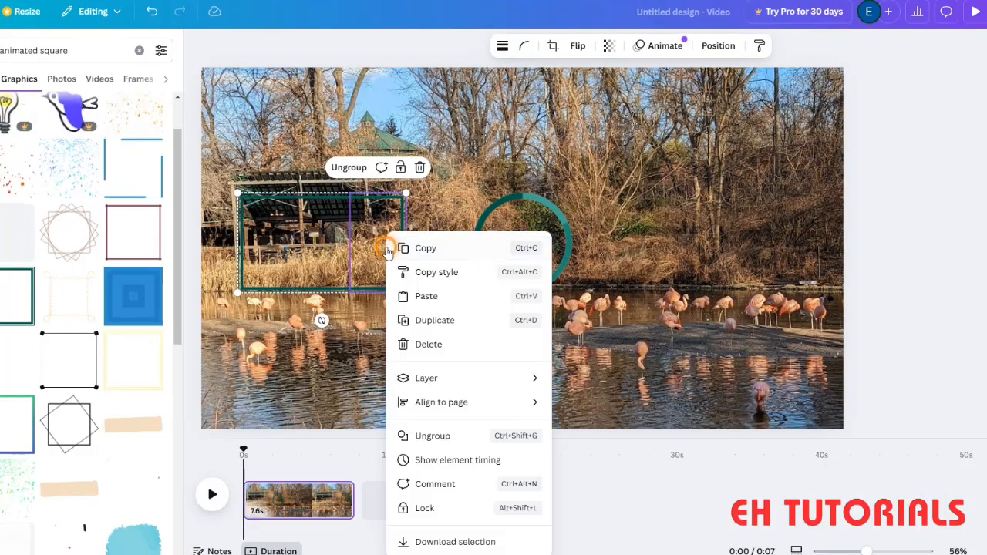
left_click(425, 248)
mouse_move(331, 248)
left_mouse_down()
mouse_move(651, 247)
mouse_move(320, 247)
left_mouse_up()
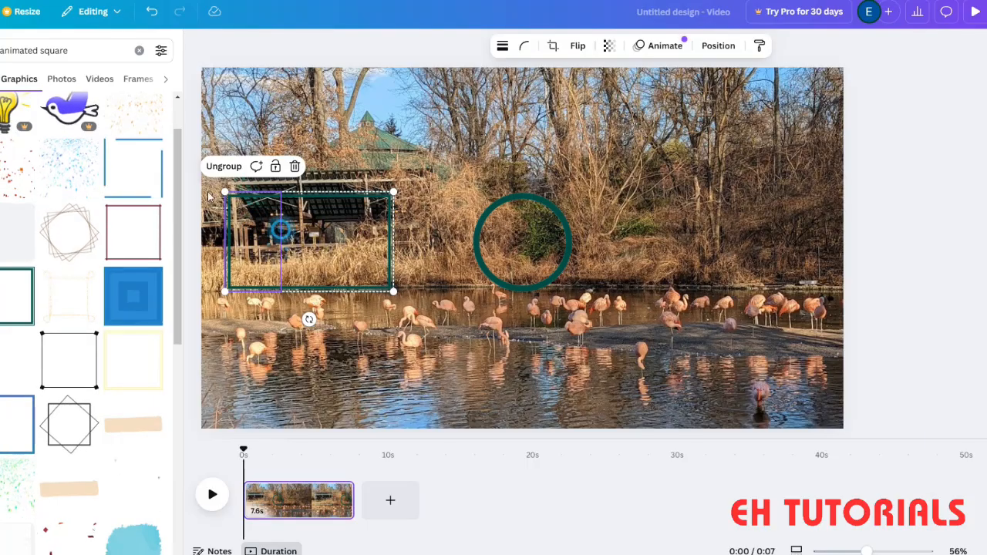
- Make a copy of the whole design, then return to the original design and its frame
left_click(0, 12)
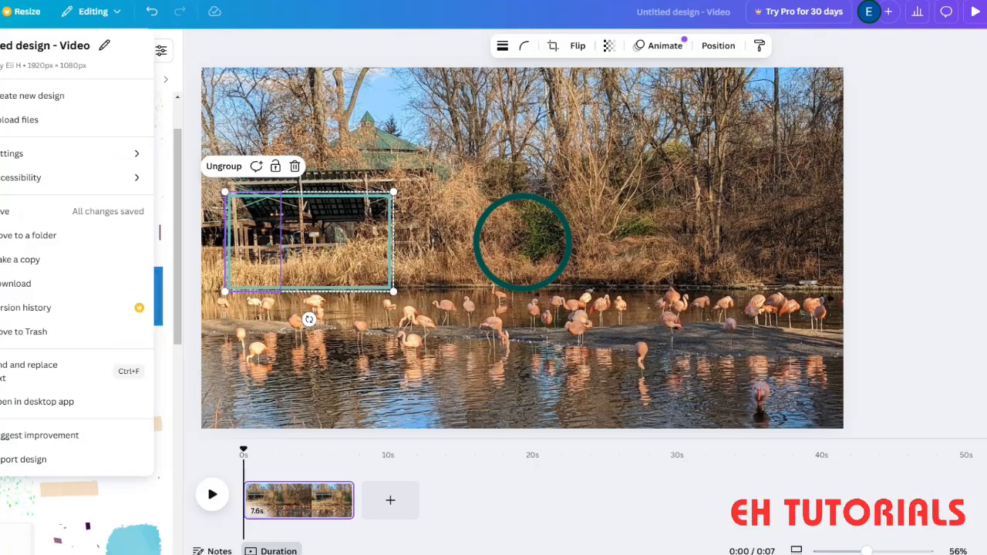
left_click(42, 259)
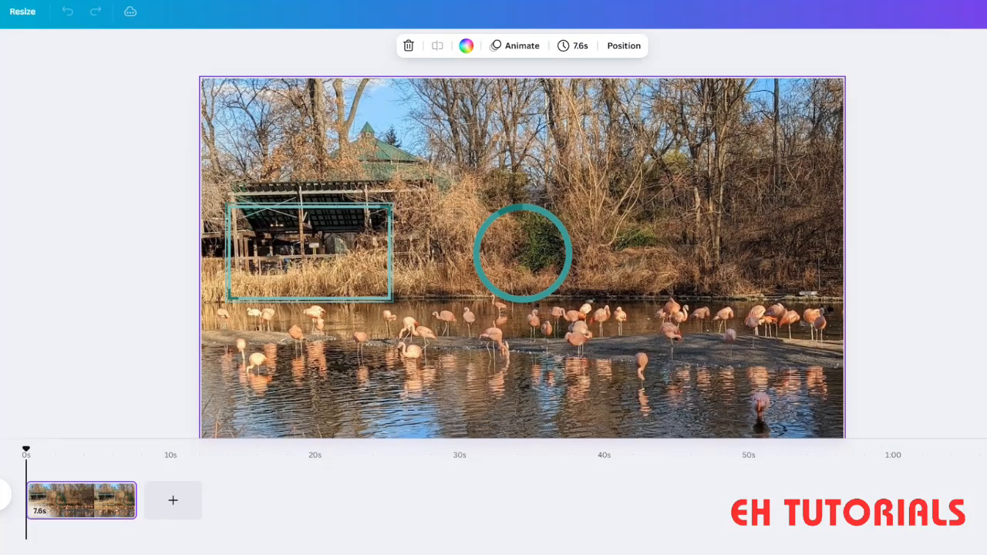
left_click(193, 0)
left_click(293, 249)
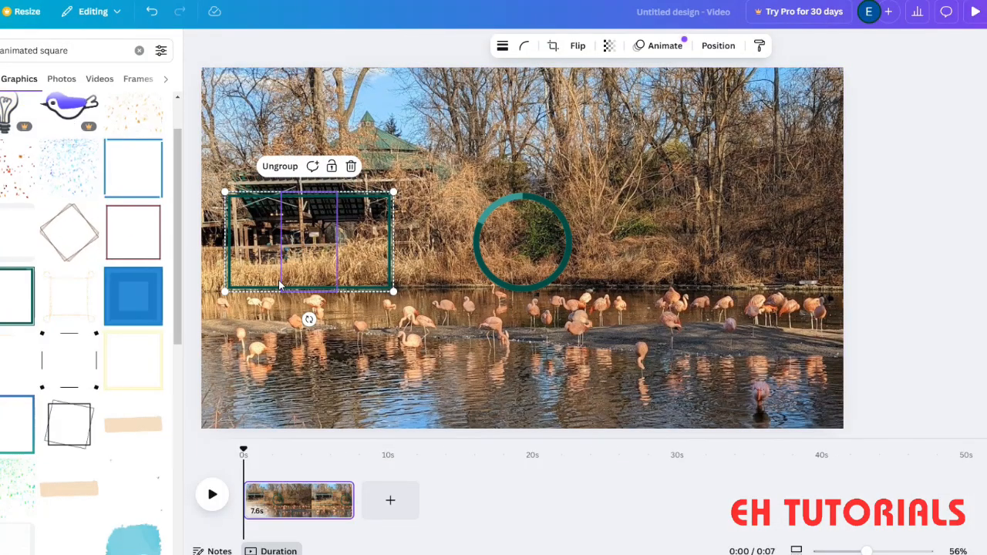
left_click(241, 259)
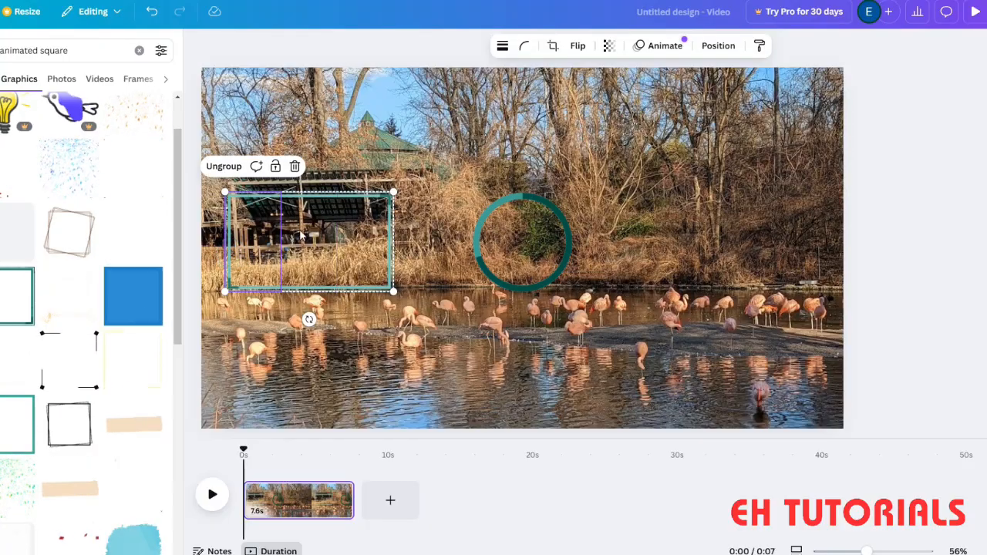
- Move the background photo aside and duplicate the grouped frame
left_click(465, 330)
left_click_drag(432, 336, 785, 424)
left_click_drag(439, 368, 216, 181)
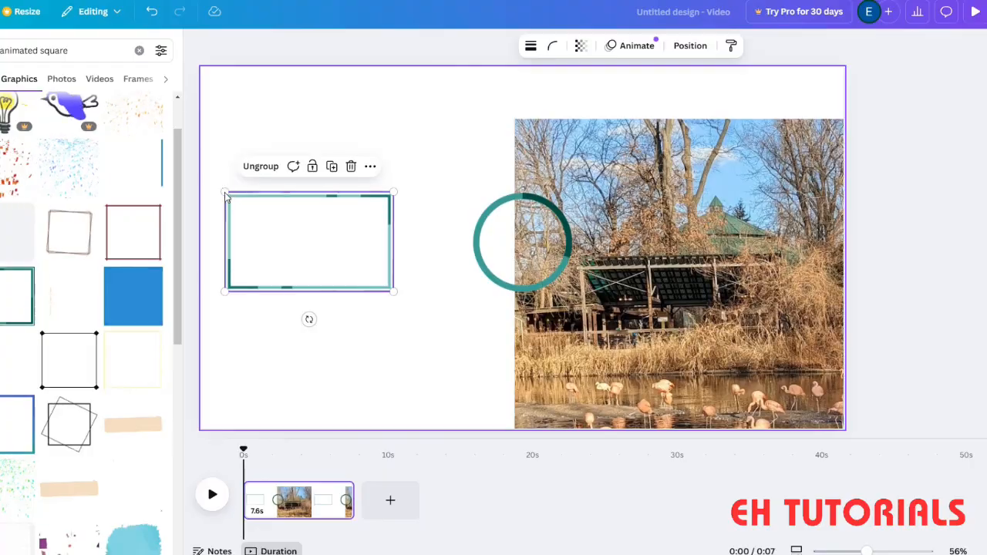
left_click(332, 167)
- Move the photo back over the whole page and place the duplicated frame on the right side of the ring
left_click_drag(334, 265, 365, 395)
left_click_drag(634, 356, 302, 224)
left_click_drag(376, 395, 739, 253)
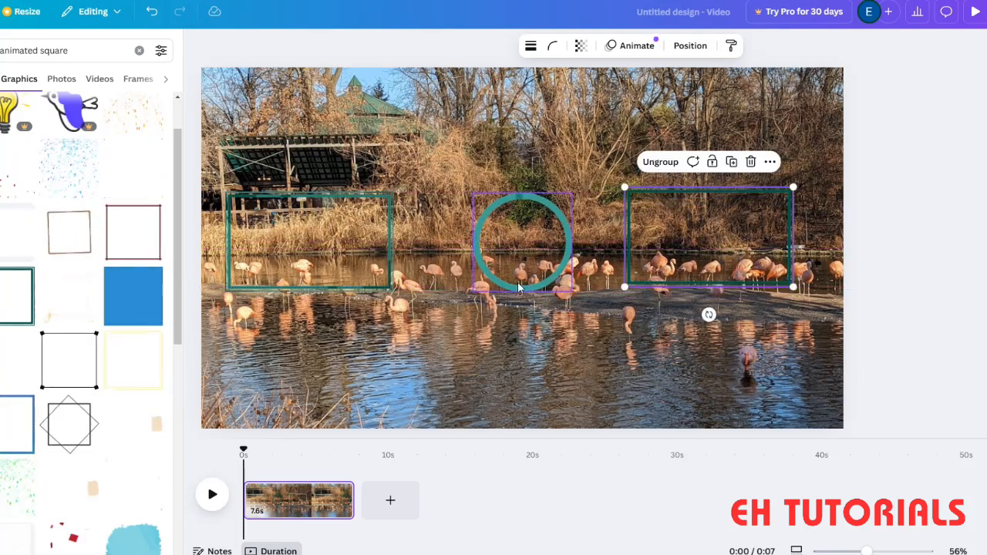
- Shift the right frame slightly right and up, and centre the ring on the page between the two frames
left_click(528, 281)
left_click_drag(528, 281, 509, 279)
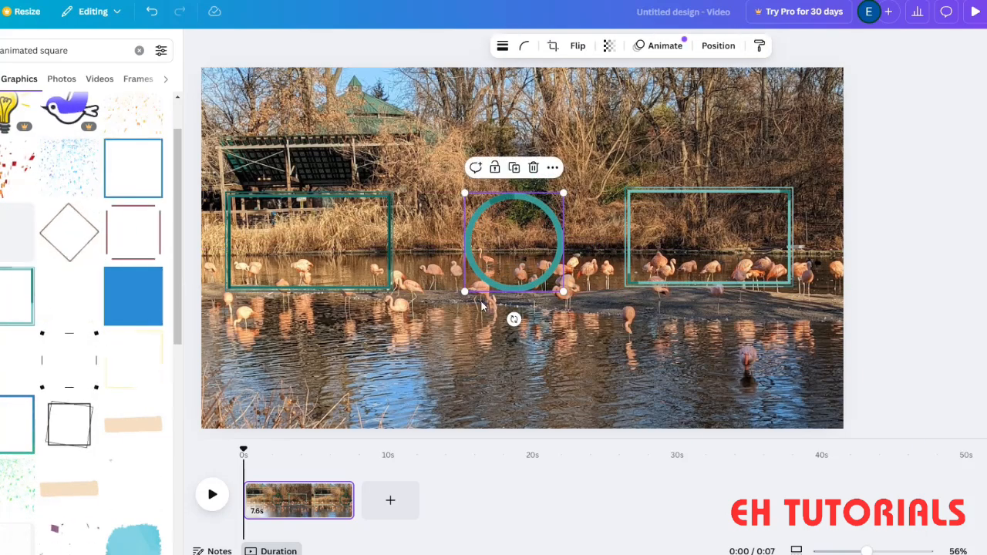
left_click(465, 367)
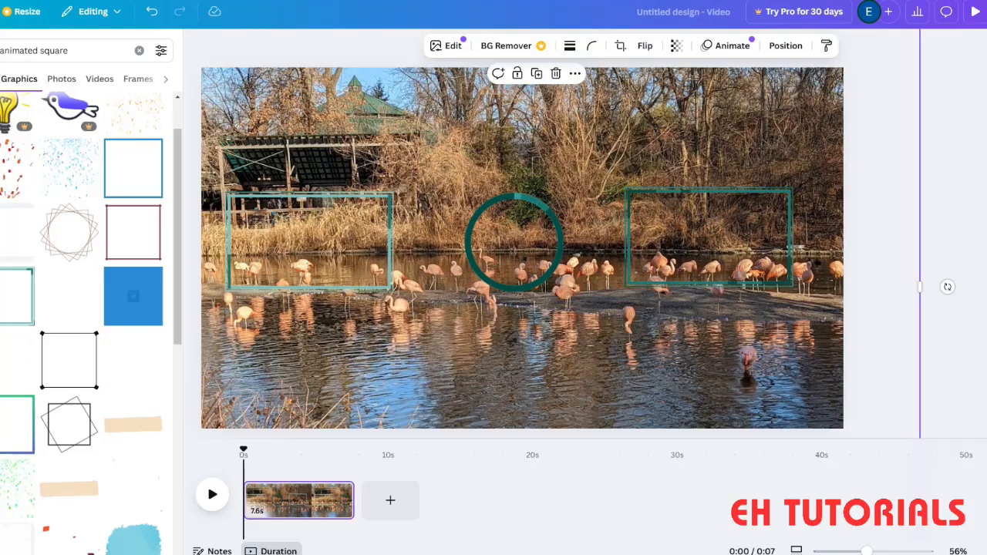
left_click(745, 229)
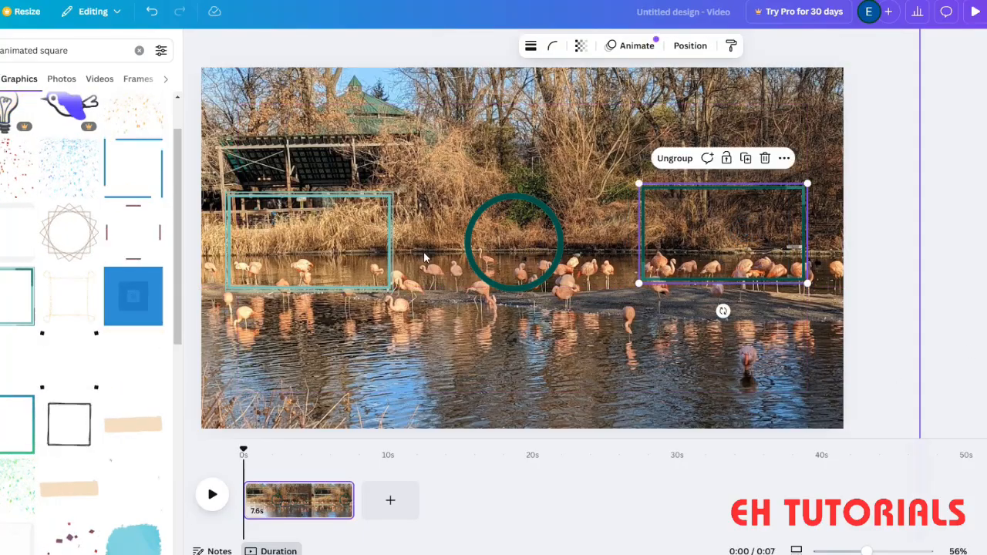
left_click(309, 249)
left_click_drag(502, 221, 517, 247)
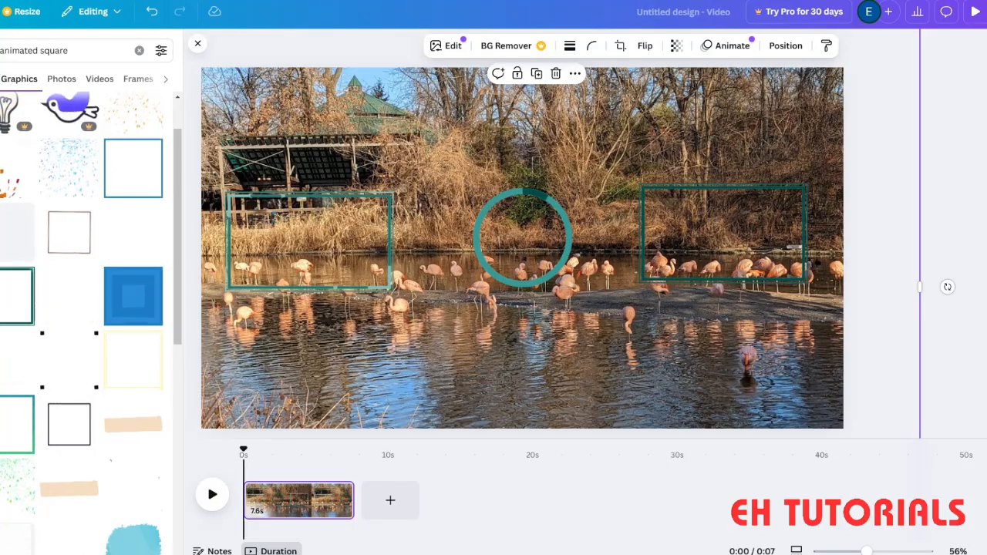
- Open the text options for the design
left_click(0, 132)
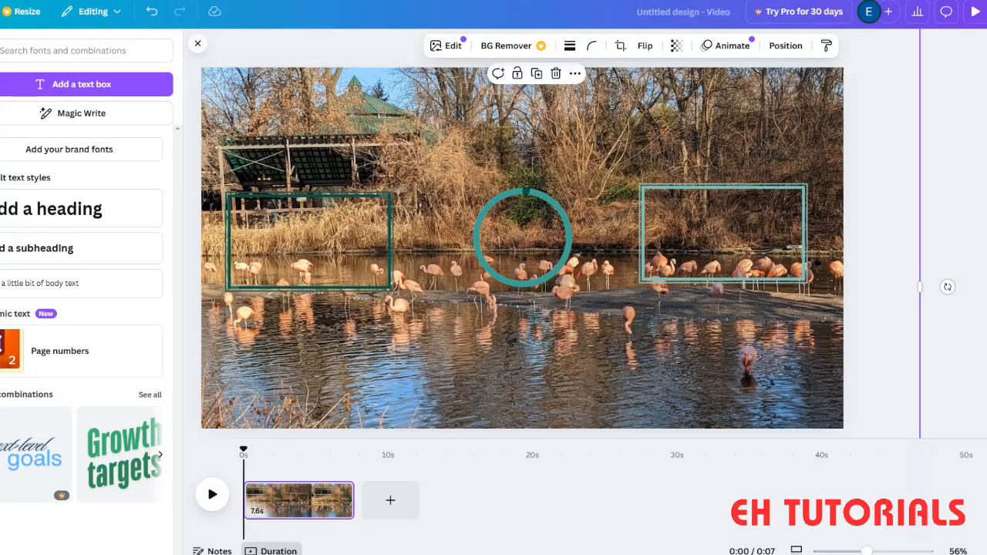
left_click(60, 54)
type("E")
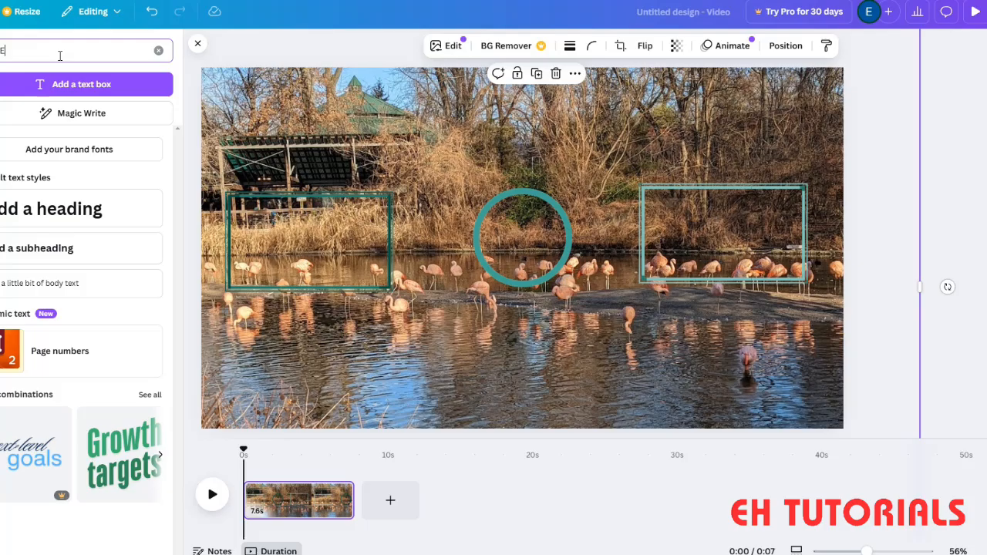
type("H T")
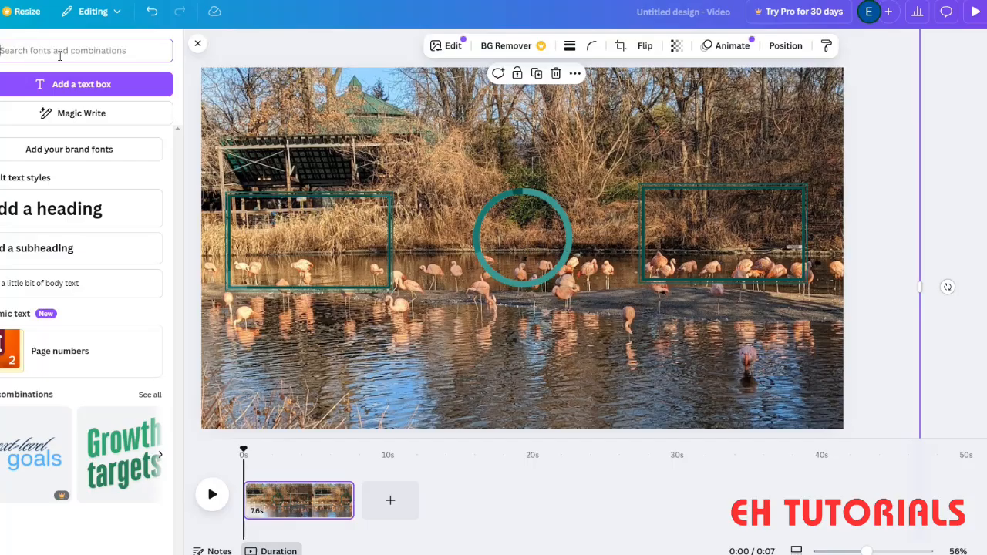
- Add a text box reading "EH Tutorials" and place it above the ring
left_click(86, 84)
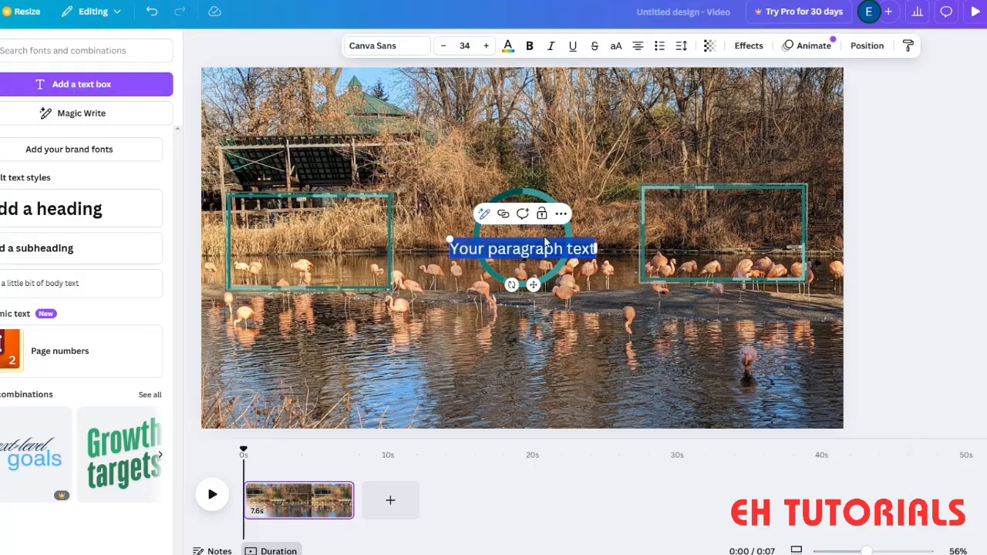
double_click(515, 248)
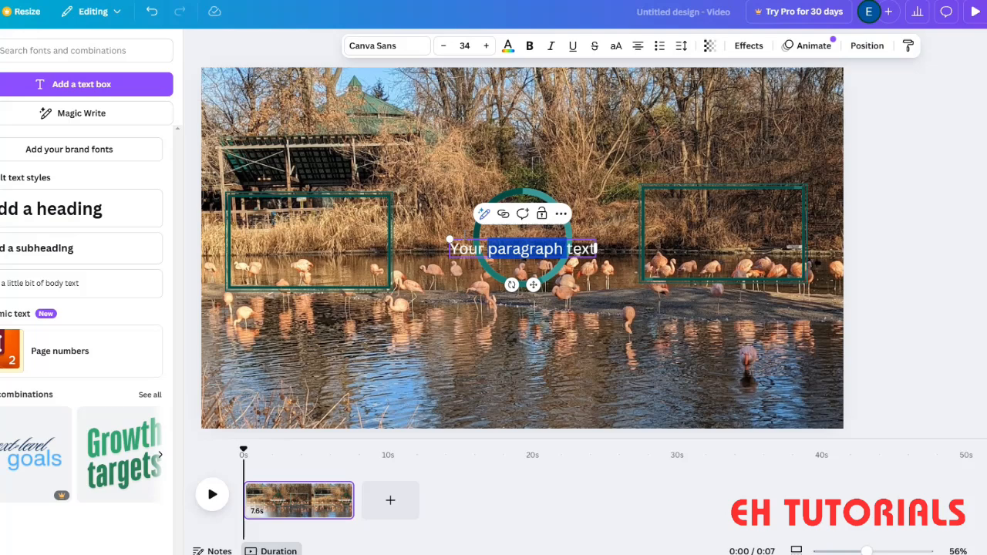
triple_click(470, 248)
type("EH Tutorials")
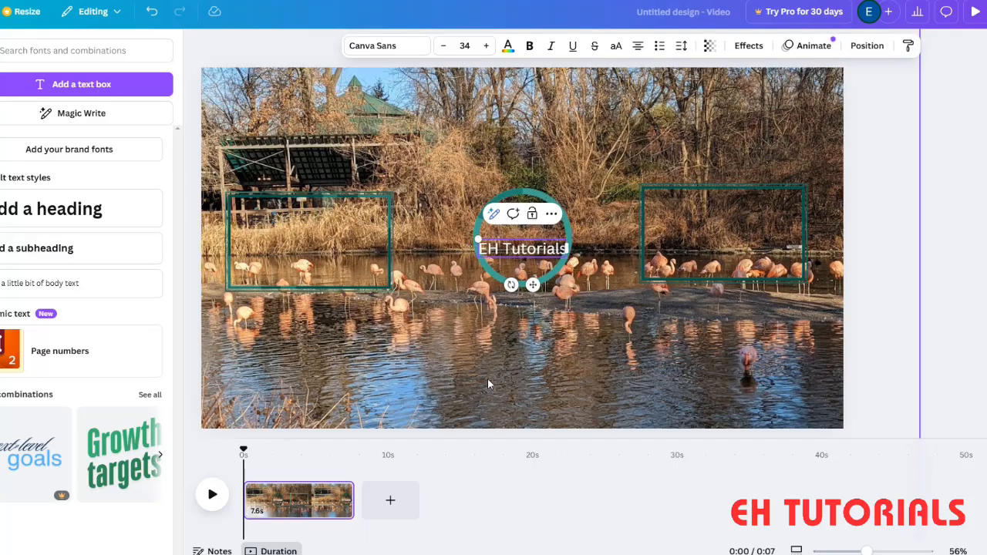
left_click(510, 280)
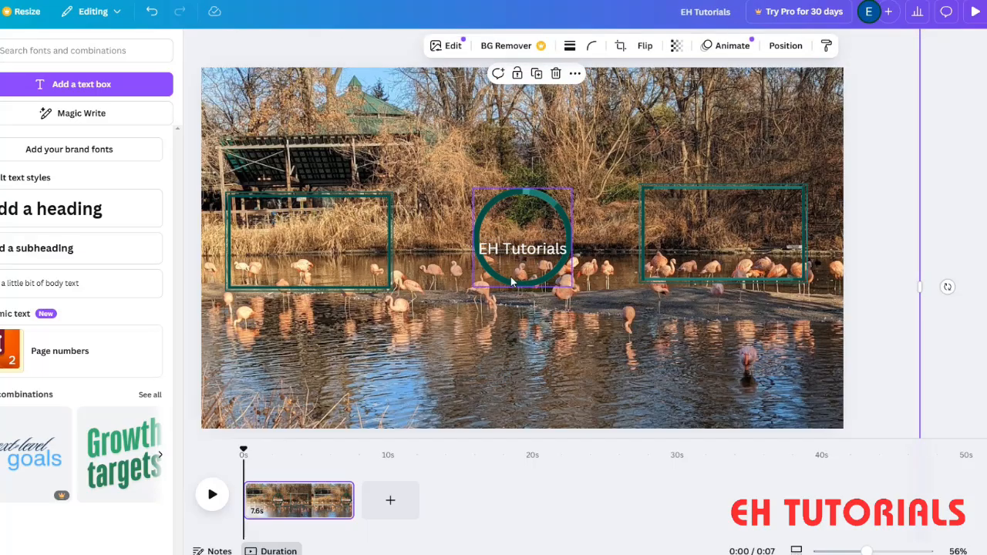
left_click_drag(520, 248, 507, 114)
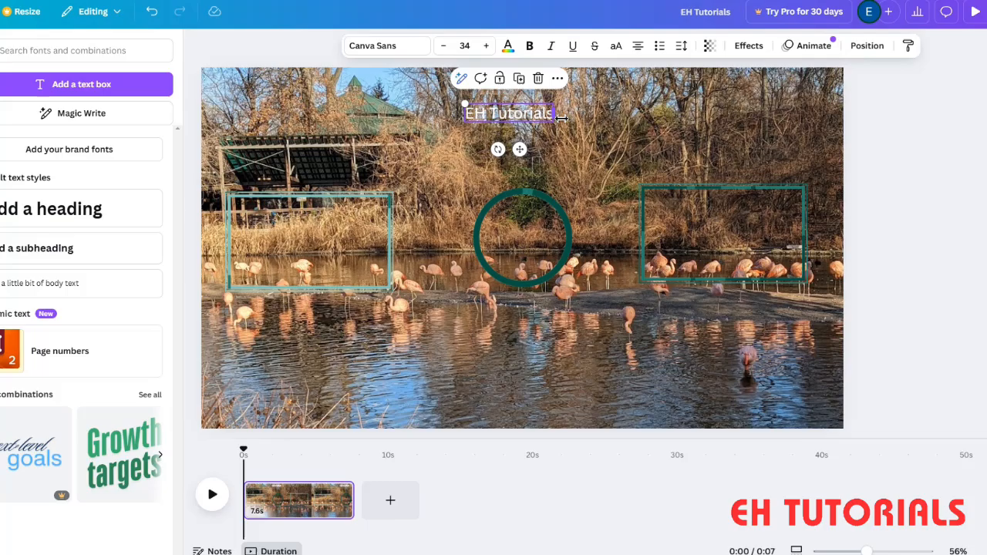
- Increase the font size of the "EH Tutorials" title to 74
double_click(529, 116)
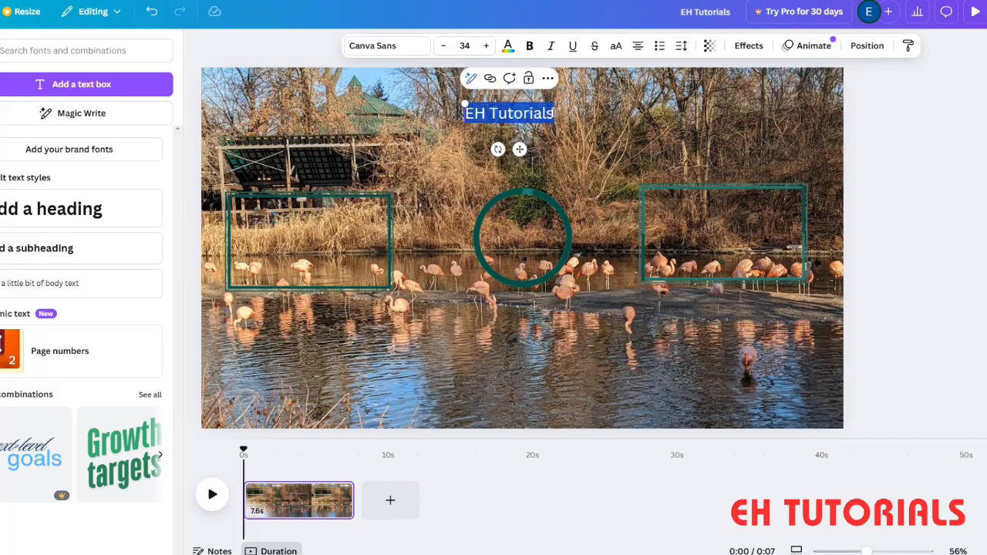
left_click(486, 46)
left_click(486, 45)
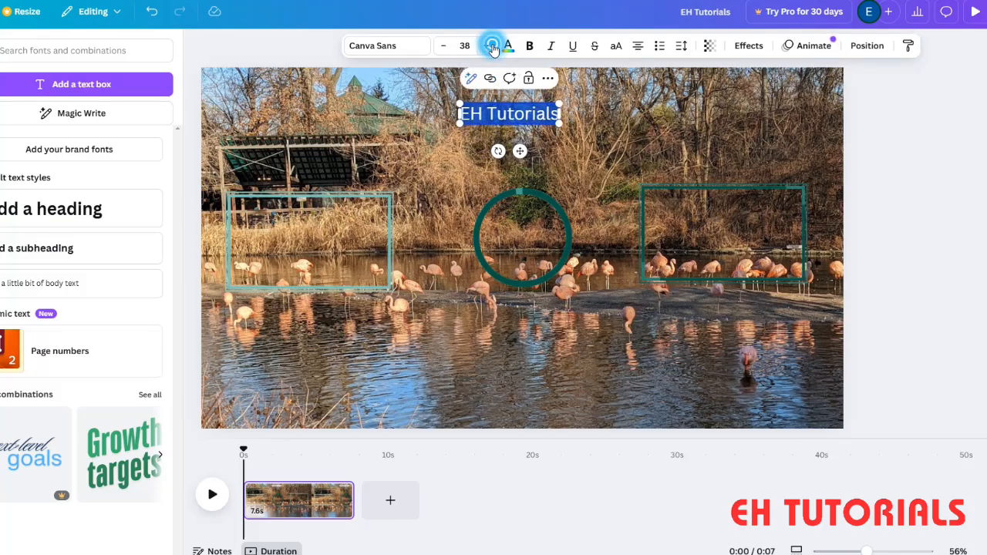
left_click(486, 46)
left_click(486, 46)
left_click(487, 46)
left_click(486, 47)
left_click(486, 47)
left_click(487, 46)
left_click(487, 46)
left_click(486, 46)
left_click(487, 46)
left_click(487, 46)
left_click(486, 47)
left_click(486, 46)
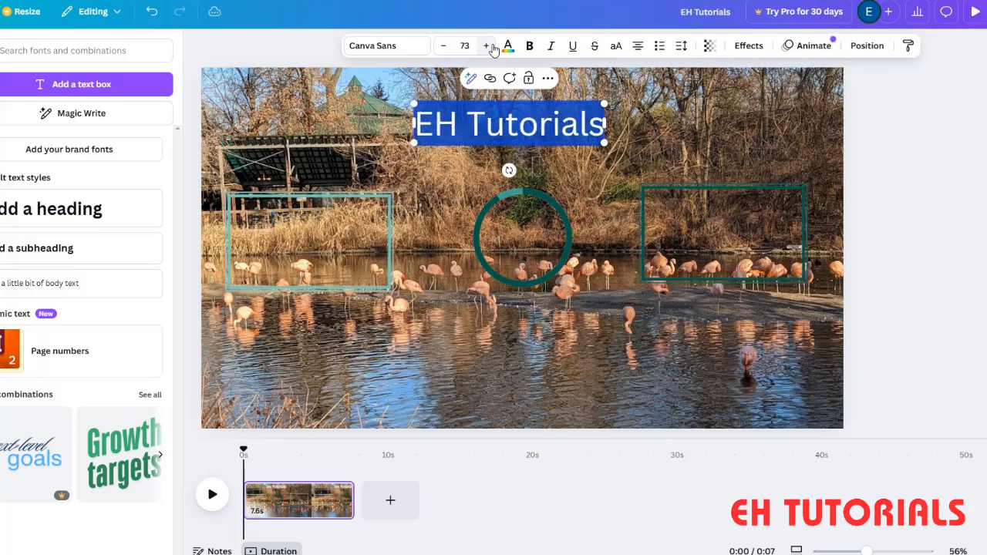
left_click(487, 46)
- Centre the enlarged "EH Tutorials" title horizontally above the ring, slightly higher on the page
key("Escape")
left_click(468, 166)
left_click_drag(471, 131, 483, 121)
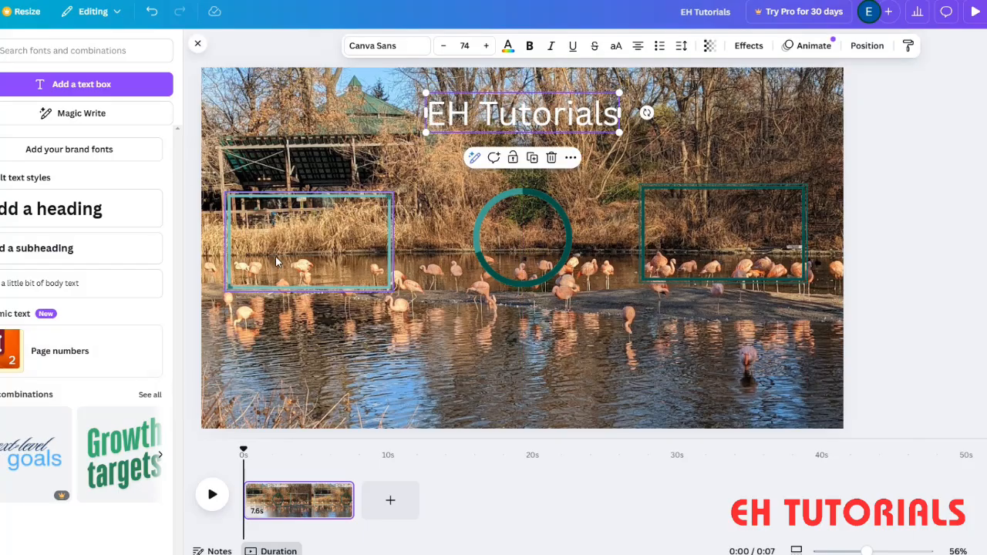
left_click(119, 459)
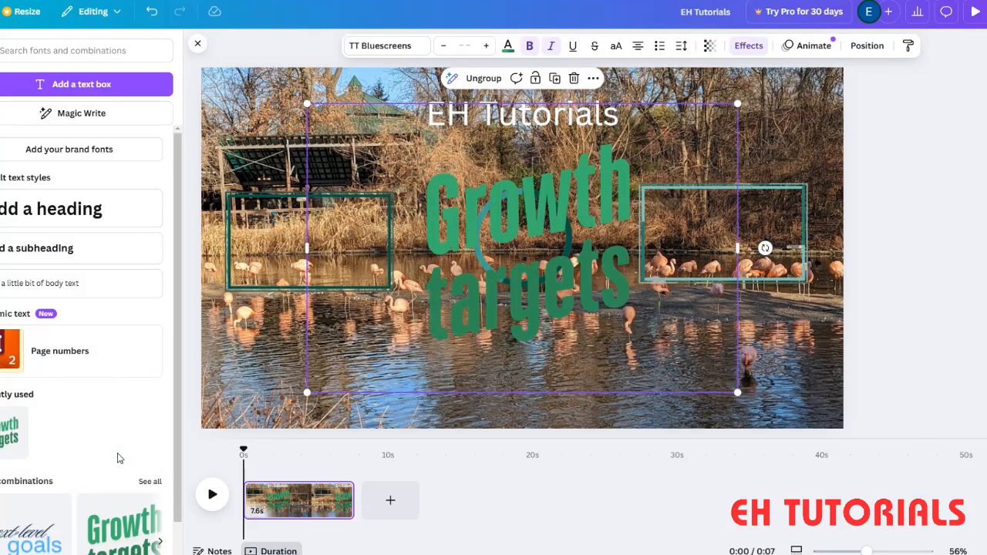
left_click(566, 203)
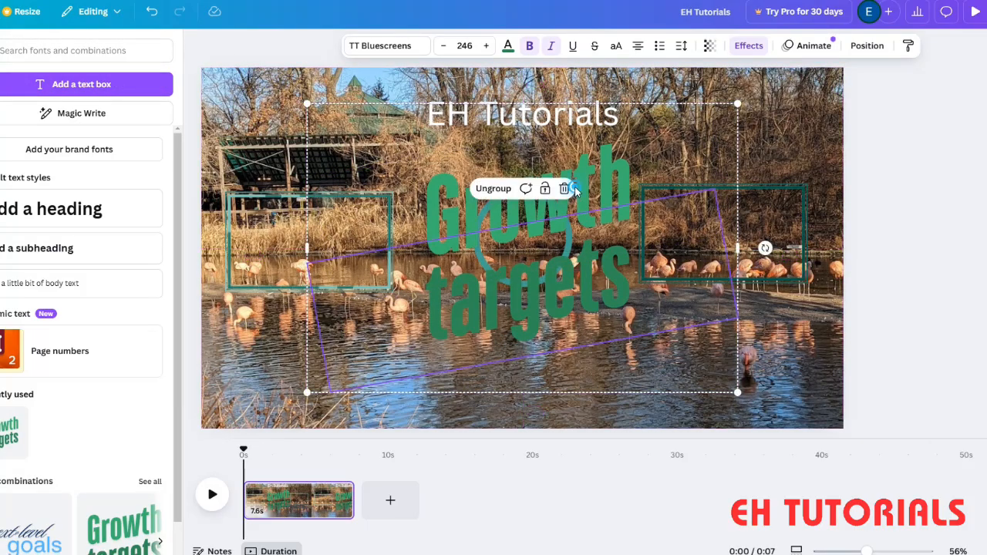
left_click_drag(572, 267, 595, 188)
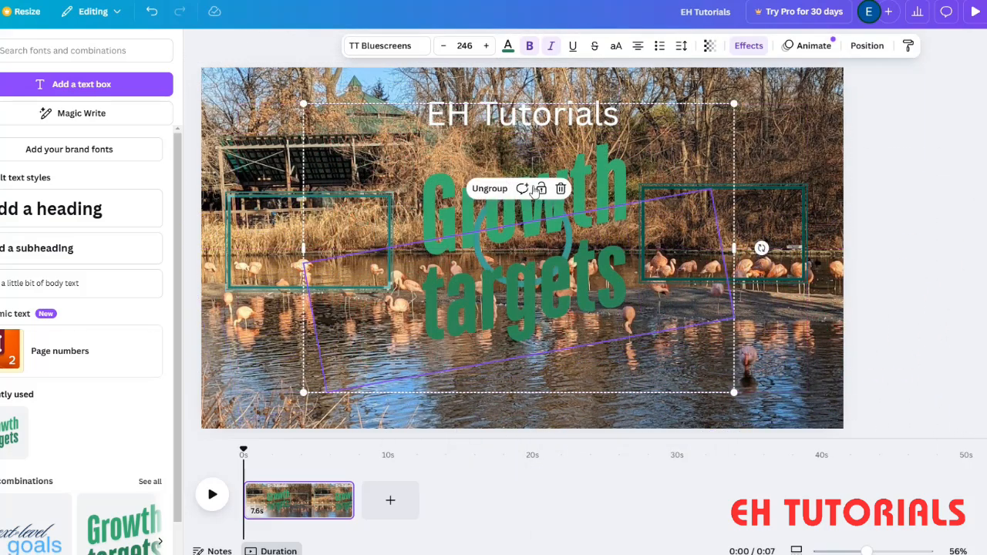
left_click(570, 189)
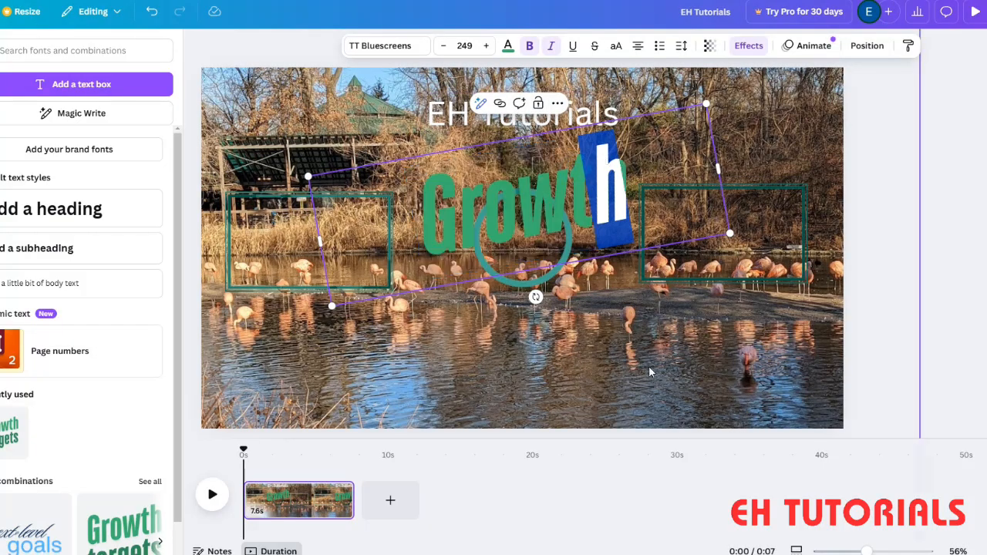
left_click(618, 362)
left_click(475, 157)
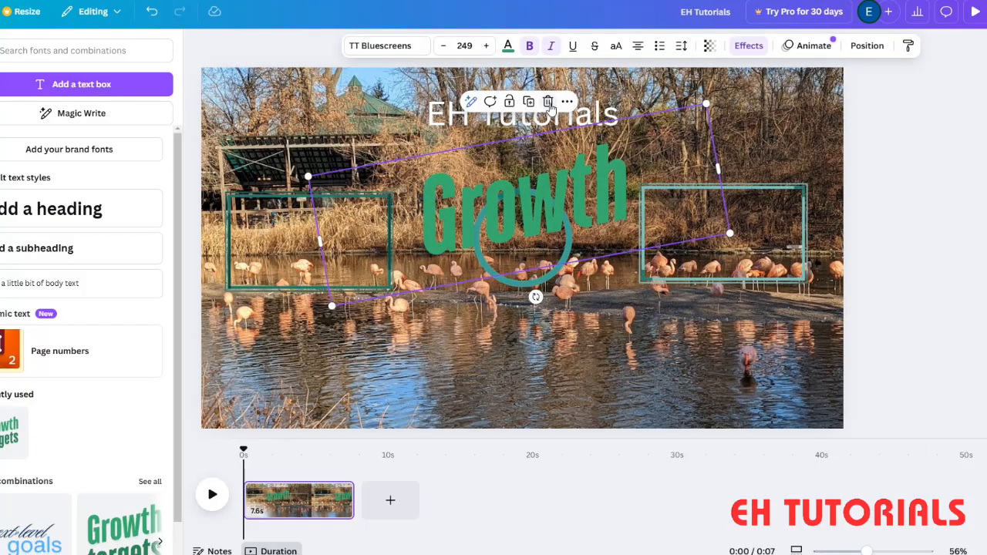
left_click(550, 103)
- Change the font of the "EH Tutorials" title to Anton, trying League Spartan first
double_click(479, 128)
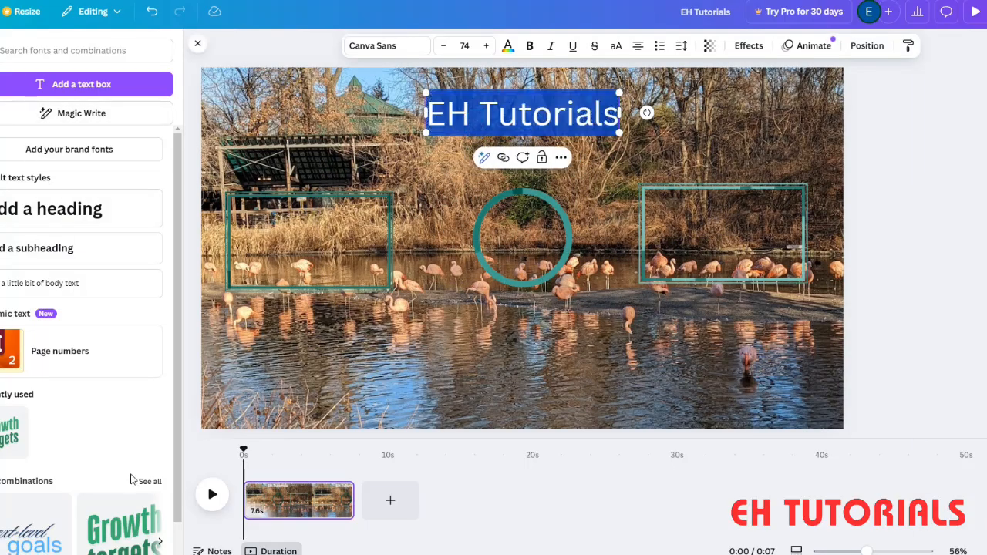
left_click(408, 49)
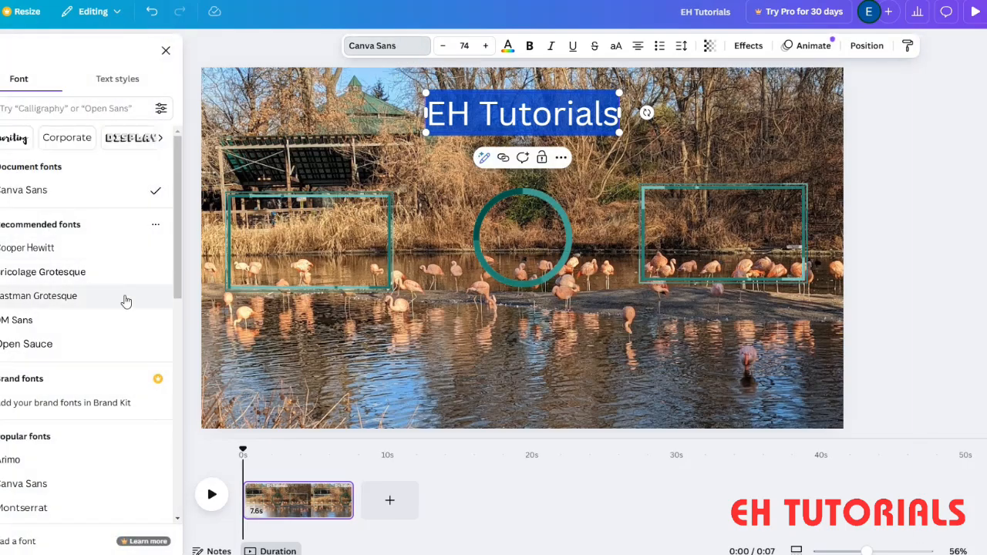
scroll(58, 339, "down", 3)
left_click(40, 484)
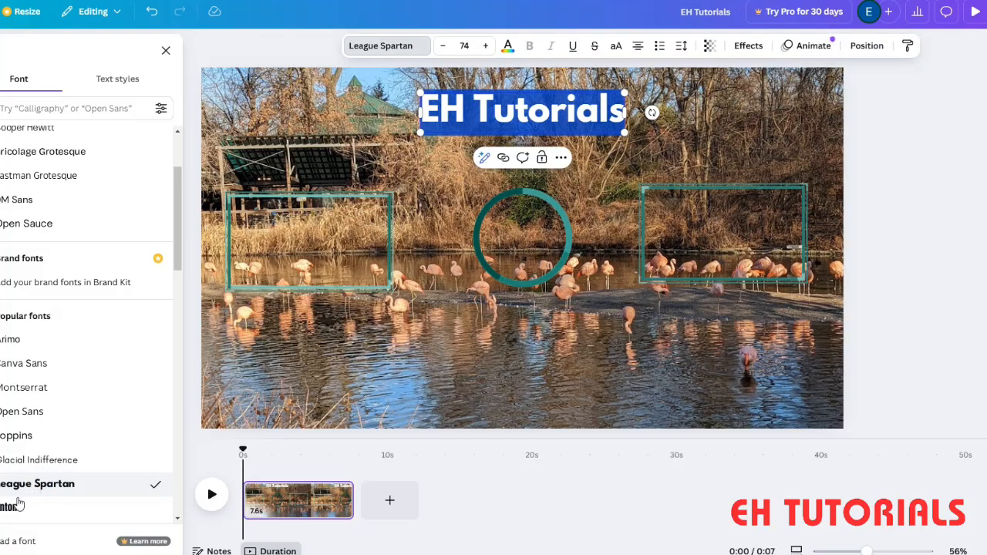
left_click(38, 506)
- Apply the Outline effect to the title, trying Neon at intensity 1 before returning to Outline
left_click(532, 113)
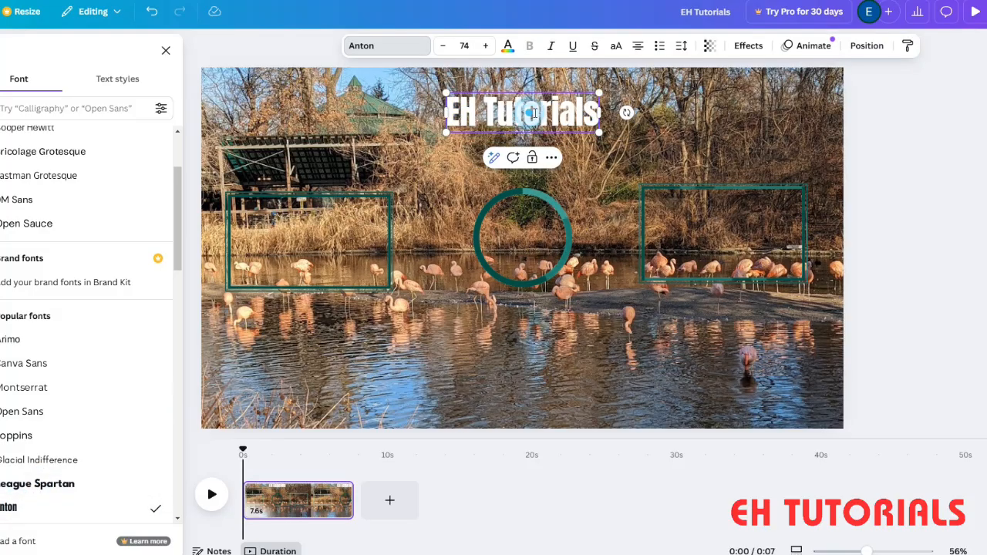
triple_click(536, 113)
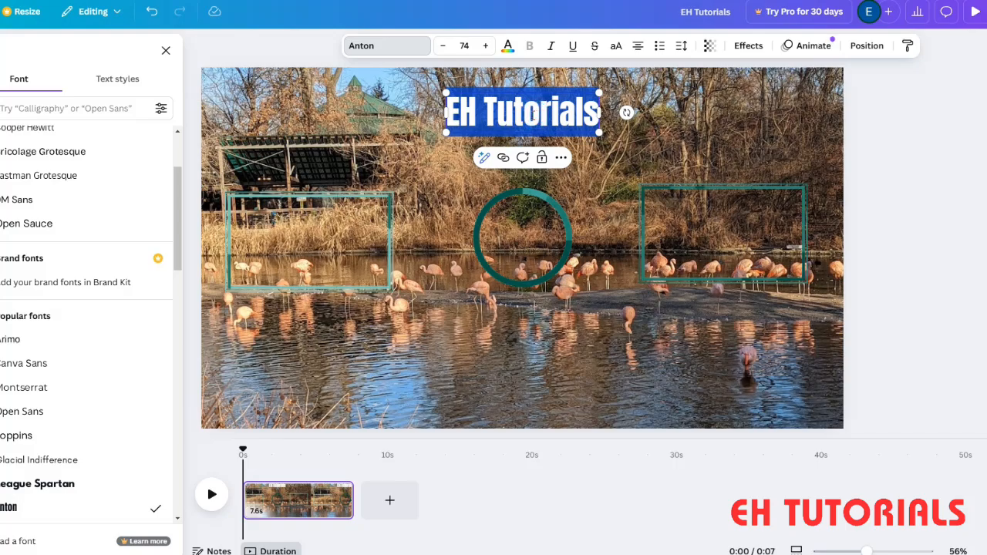
left_click(748, 46)
left_click(156, 195)
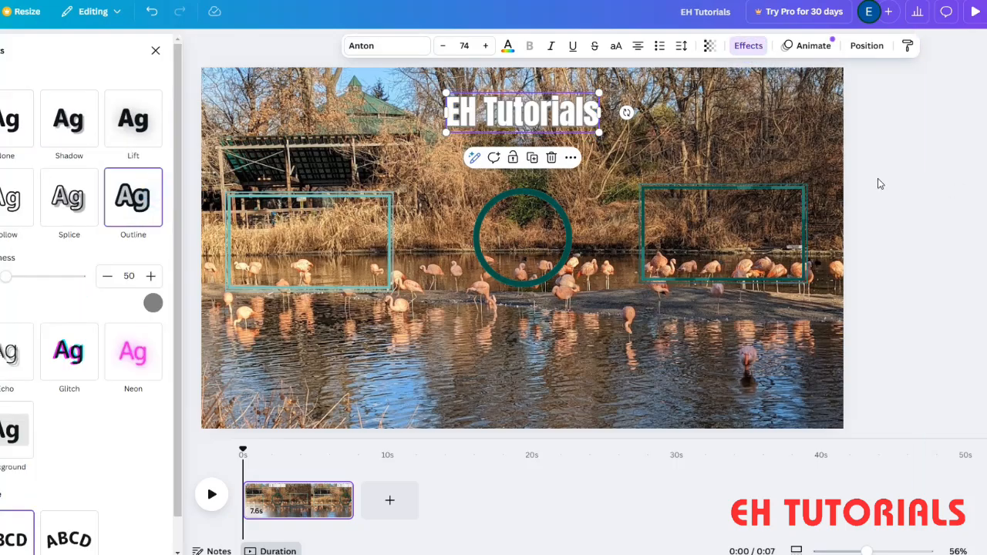
left_click(158, 367)
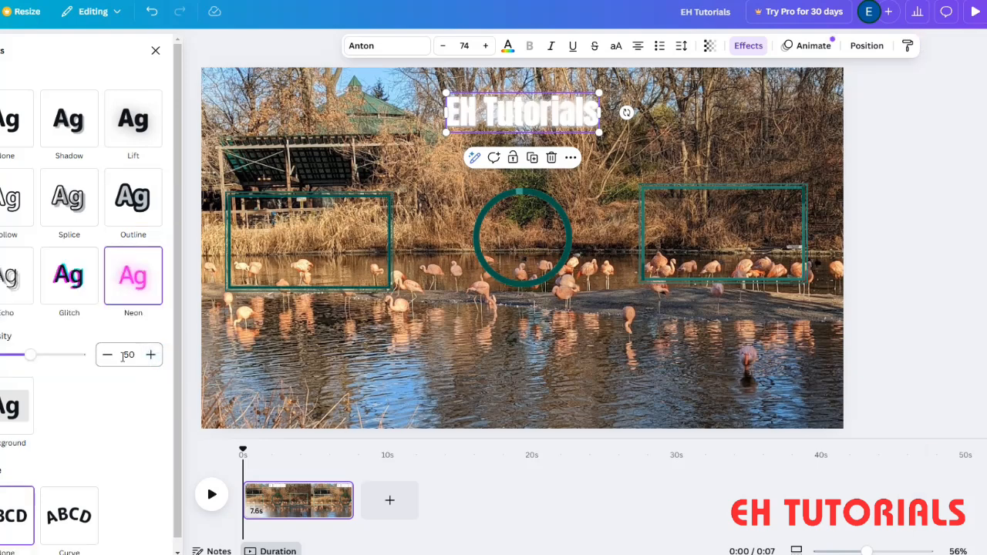
left_click_drag(66, 360, 39, 361)
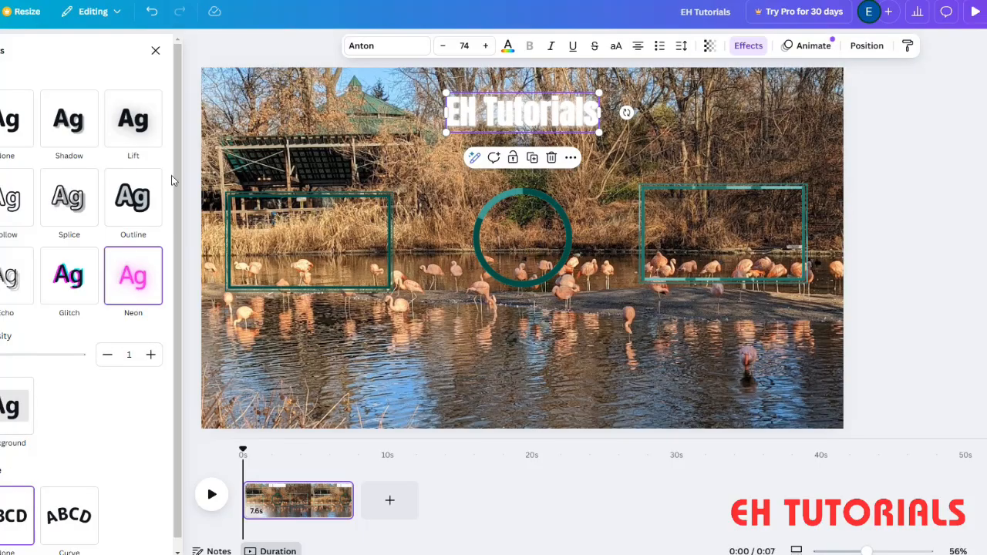
left_click(131, 198)
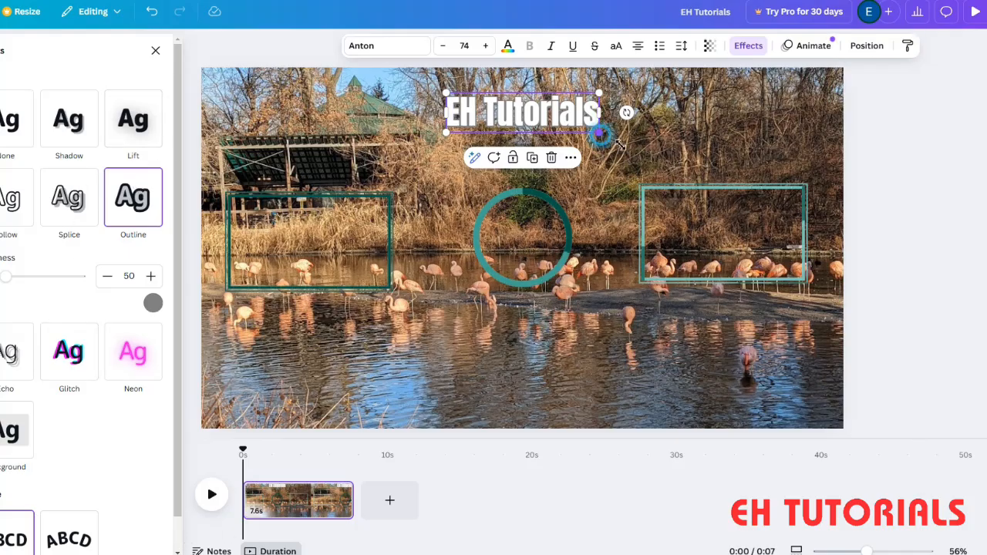
- Enlarge the title to font size 110 and rewrite it in capitals as "EH TUTORIALS"
left_click_drag(599, 133, 673, 152)
left_click_drag(571, 131, 652, 100)
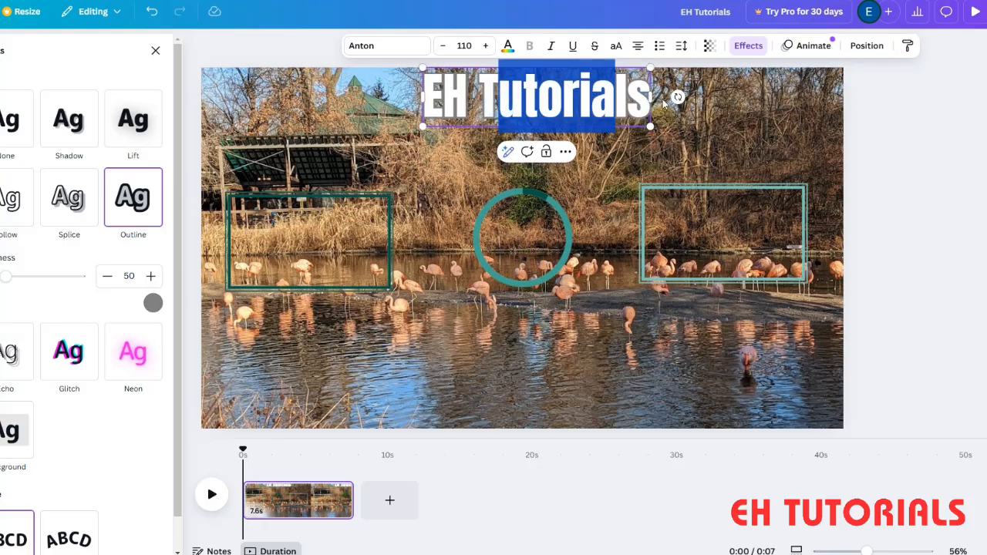
type("U")
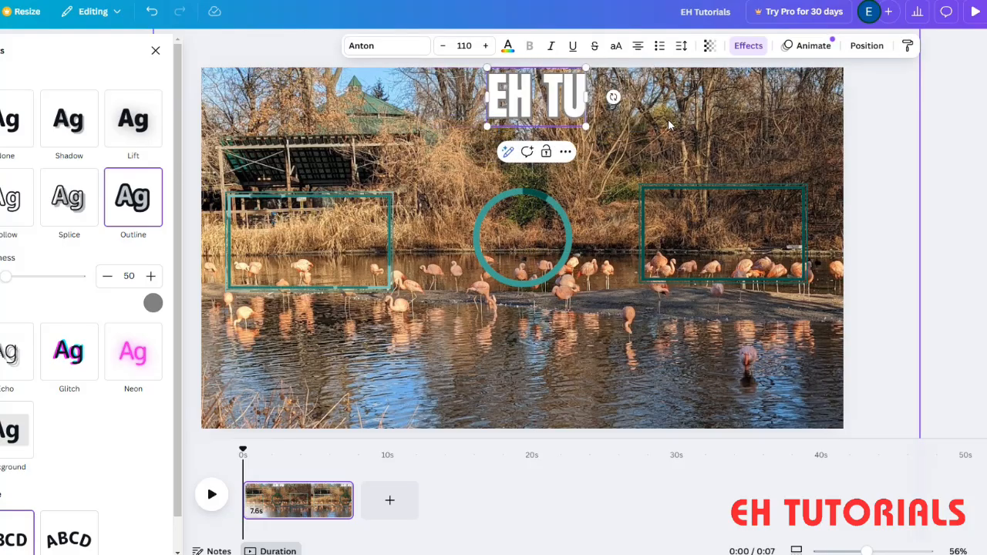
type("TIO")
key("BackSpace")
key("BackSpace")
type("OR")
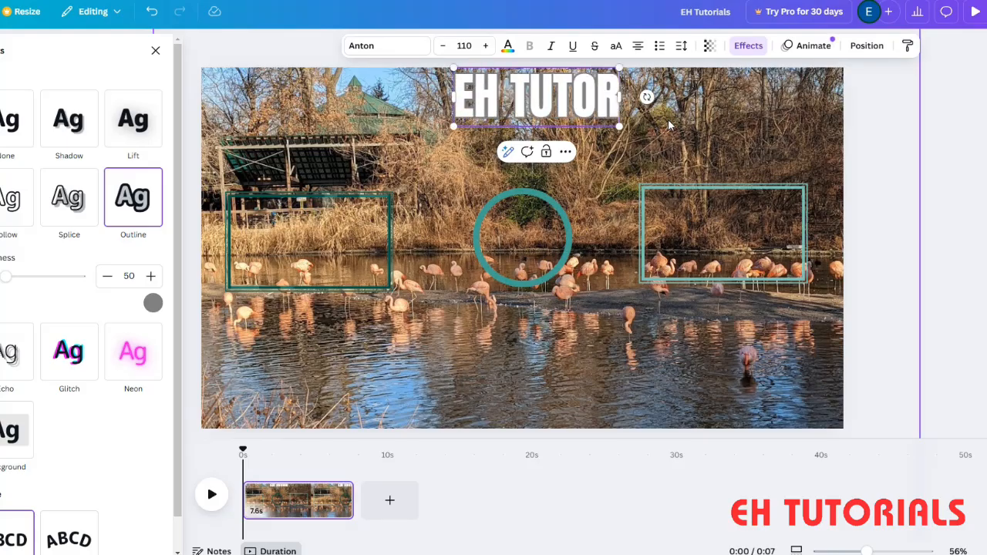
type("IALS")
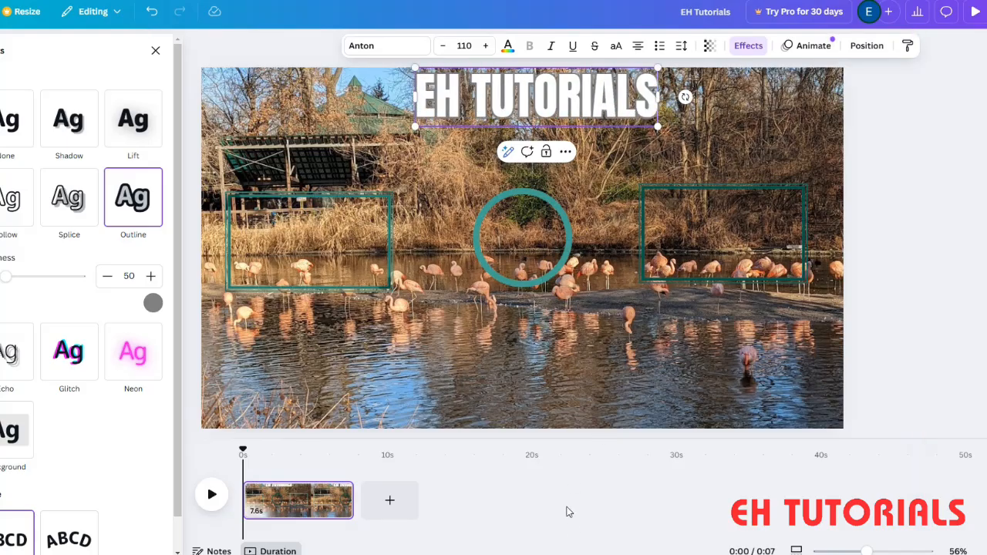
left_click(522, 529)
- Move the "EH TUTORIALS" title slightly down and to the left, away from the page's upper edge
double_click(508, 98)
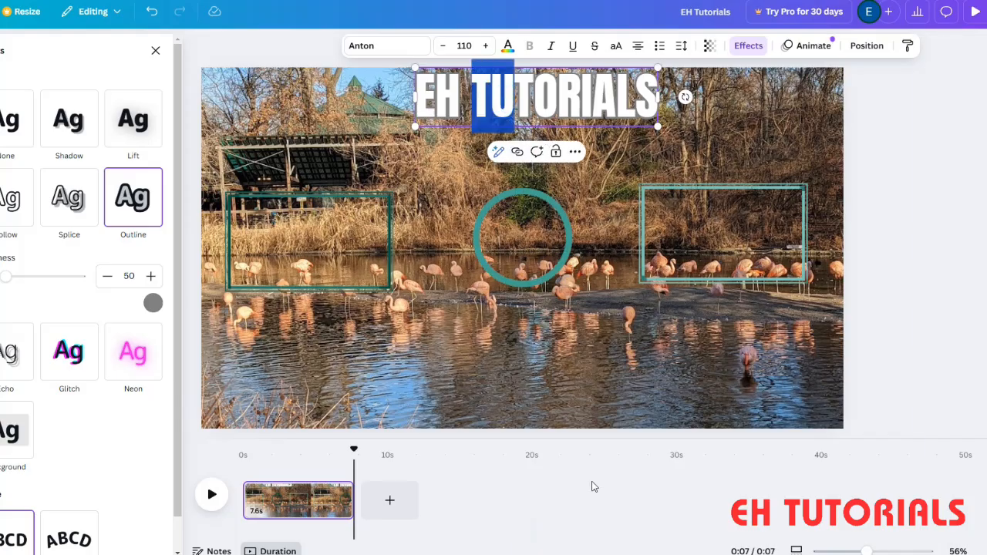
left_click(324, 146)
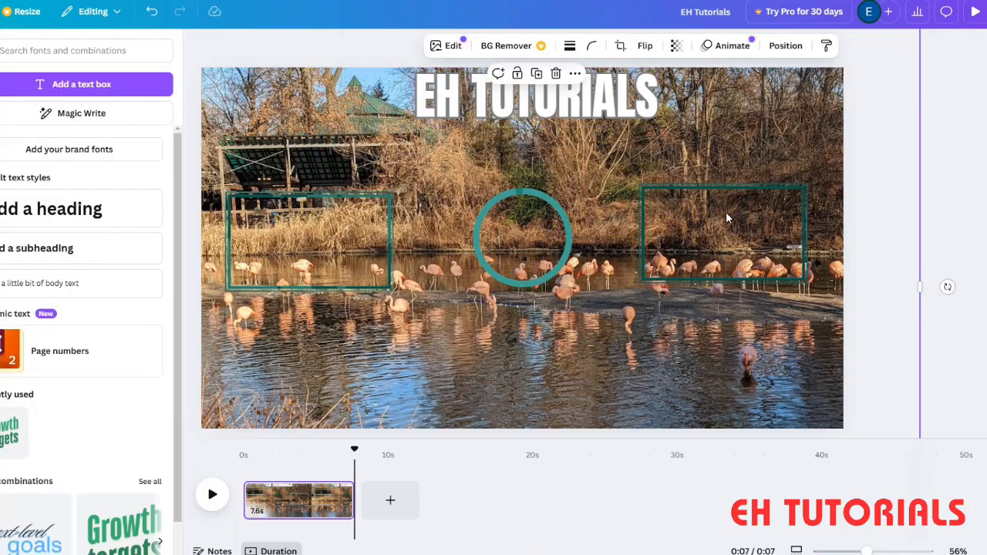
mouse_move(529, 98)
left_mouse_down()
mouse_move(498, 100)
mouse_move(518, 113)
left_mouse_up()
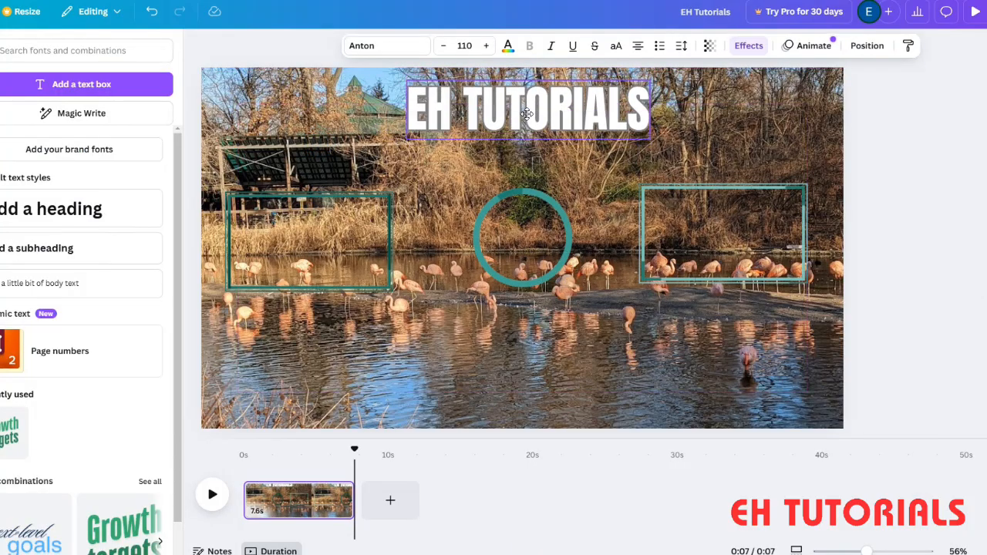
- Recolour the whole "EH TUTORIALS" title blue, trying a grey-blue photo colour first, and deselect it
scroll(15, 520, "down", 1)
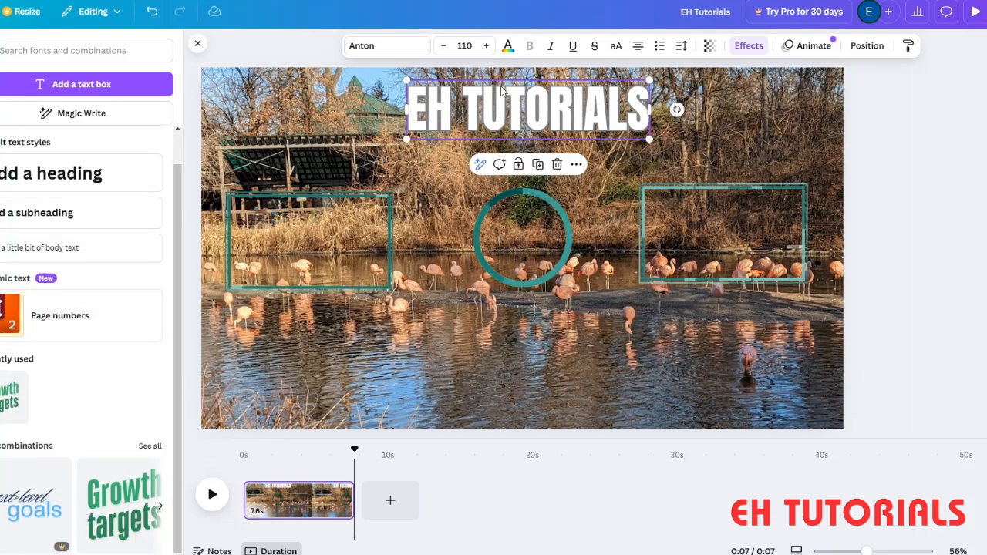
triple_click(484, 108)
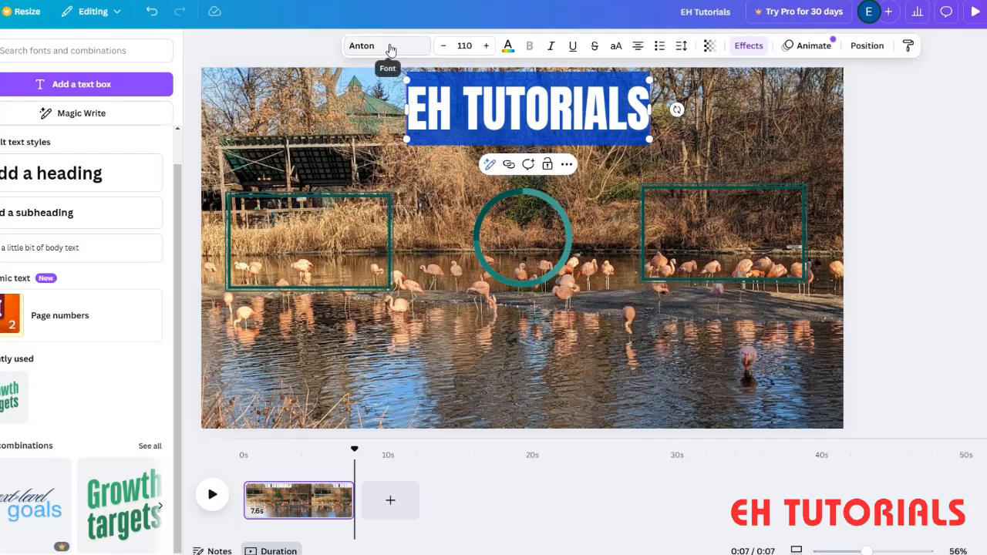
left_click(508, 48)
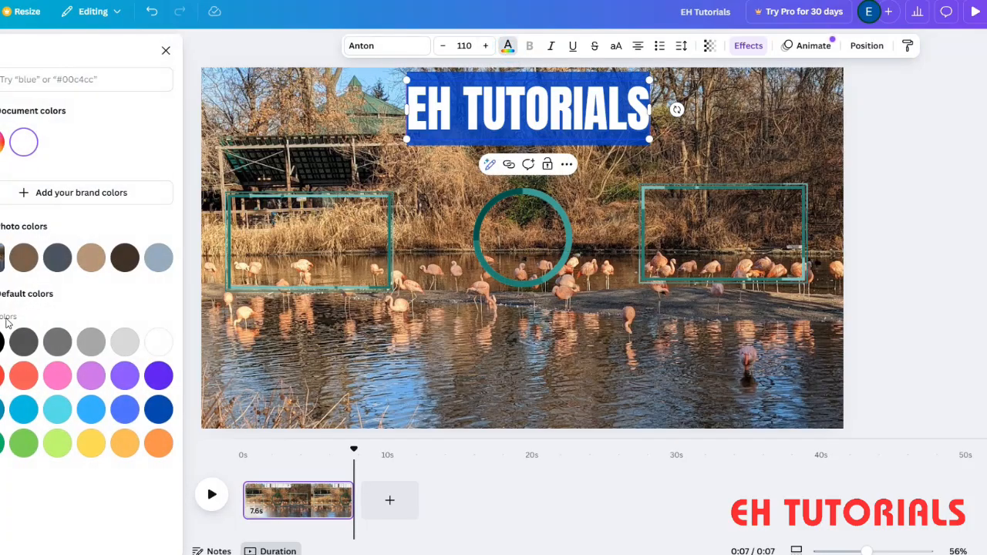
left_click(164, 262)
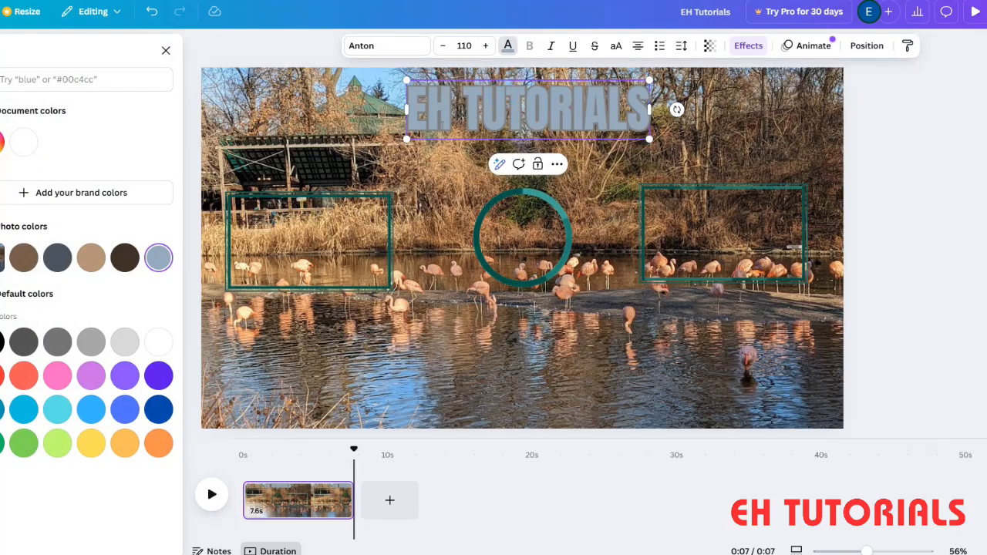
triple_click(479, 108)
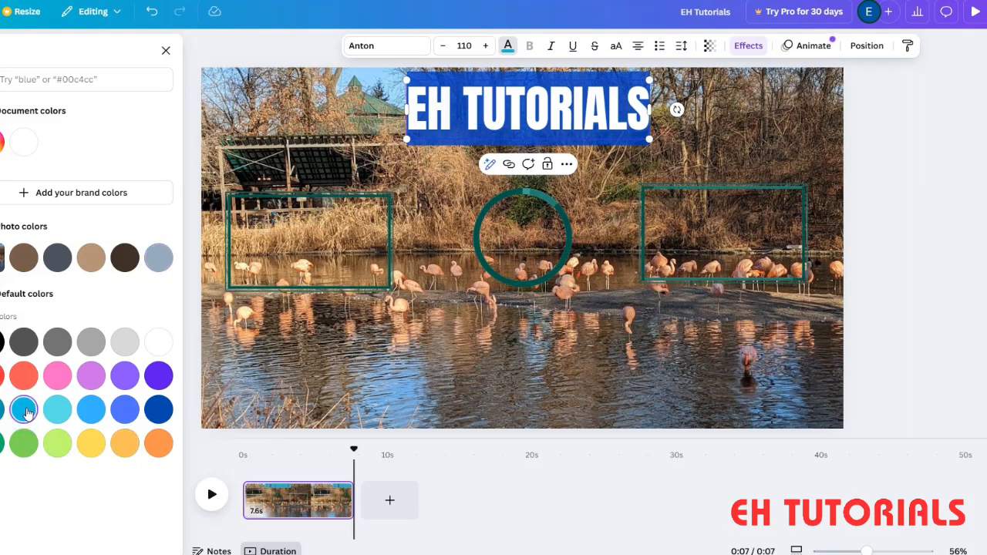
key("Escape")
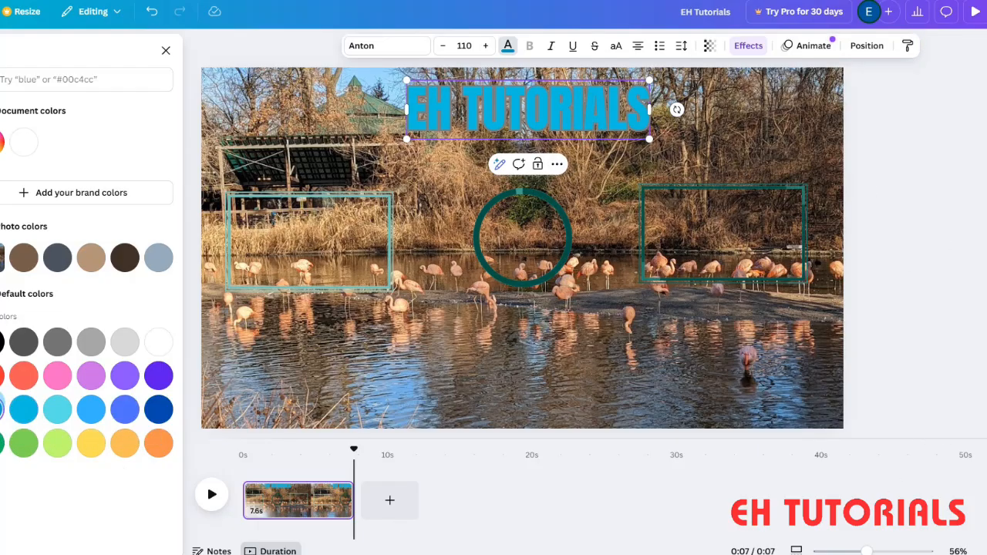
left_click(508, 50)
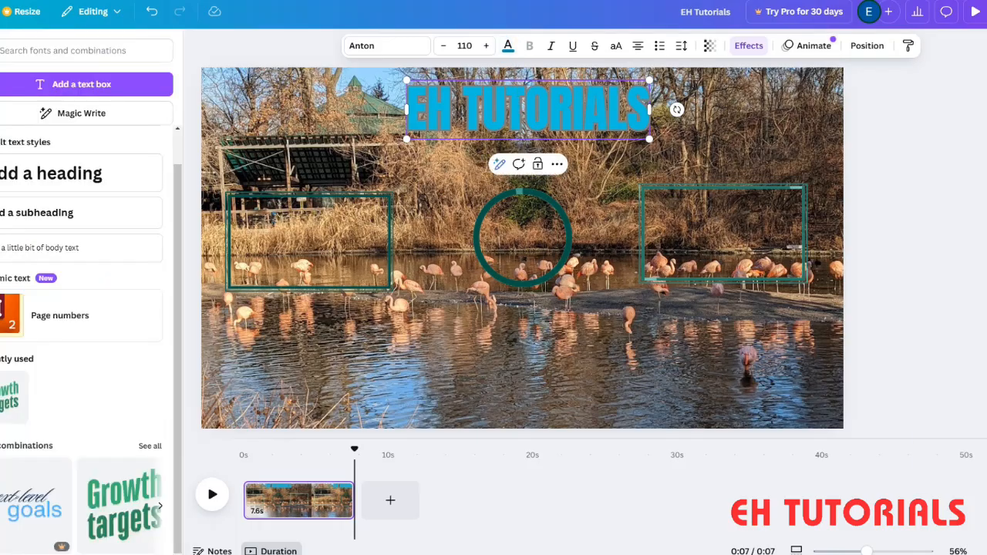
double_click(522, 109)
left_click(602, 479)
left_click(462, 376)
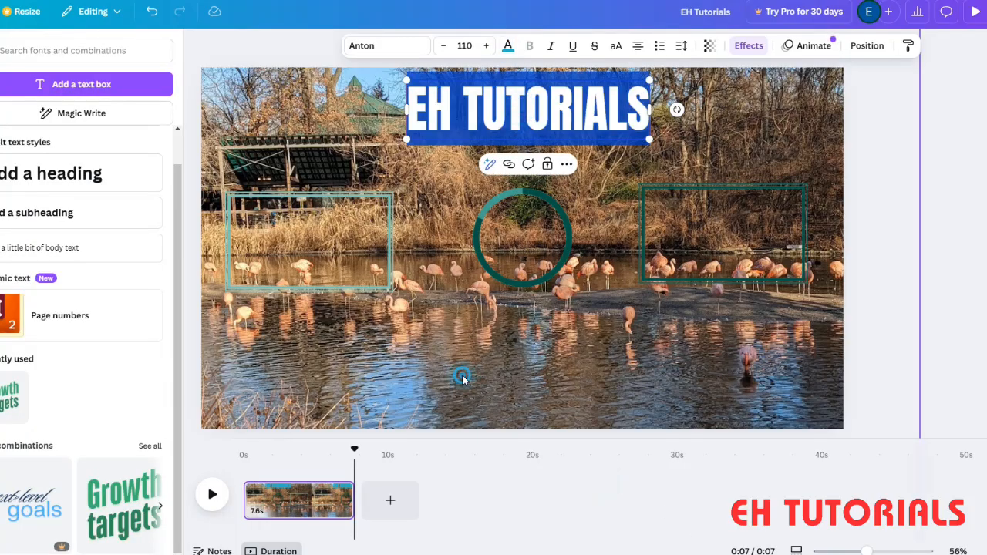
left_click(960, 324)
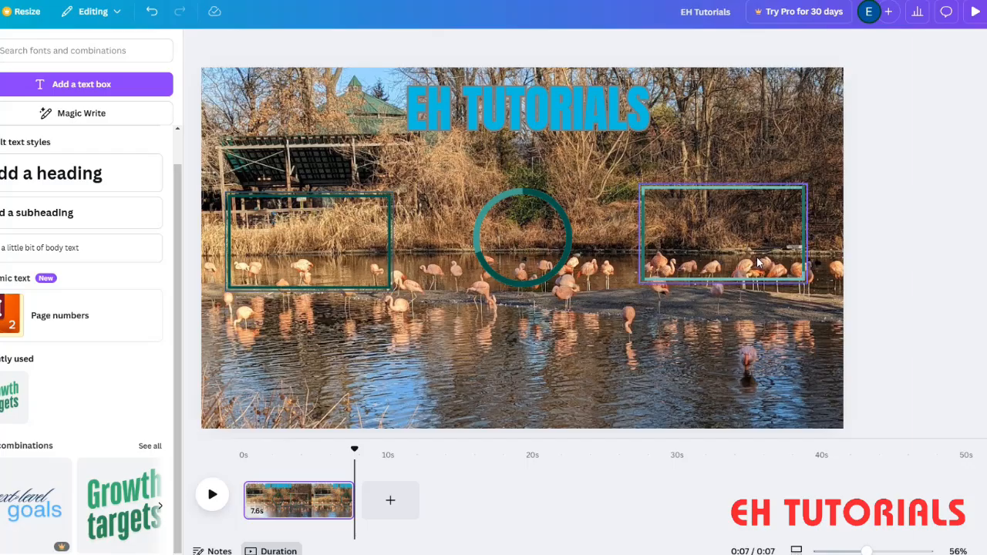
- Search the graphics elements for "subscribe" and browse the results for a suitable subscribe graphic
left_click(496, 538)
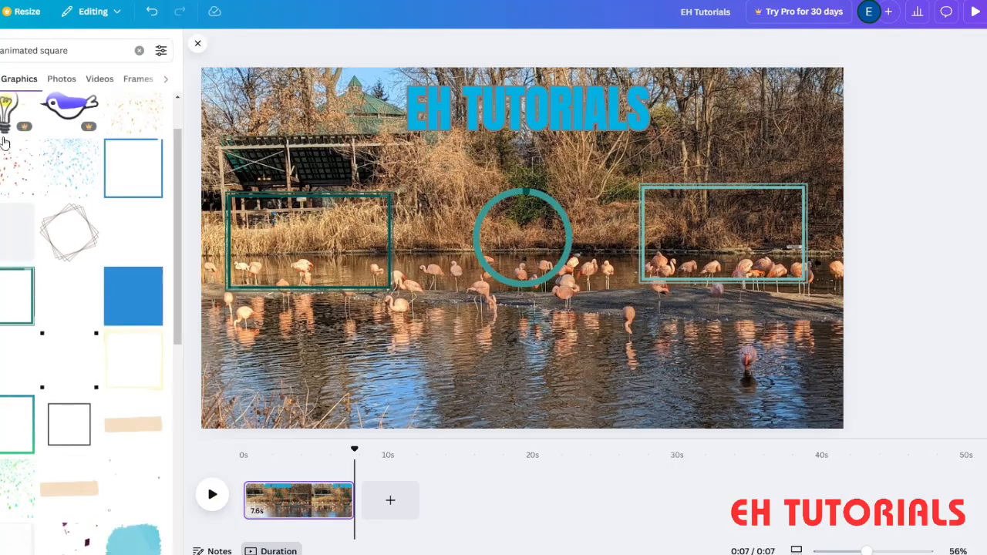
left_click(86, 47)
triple_click(86, 48)
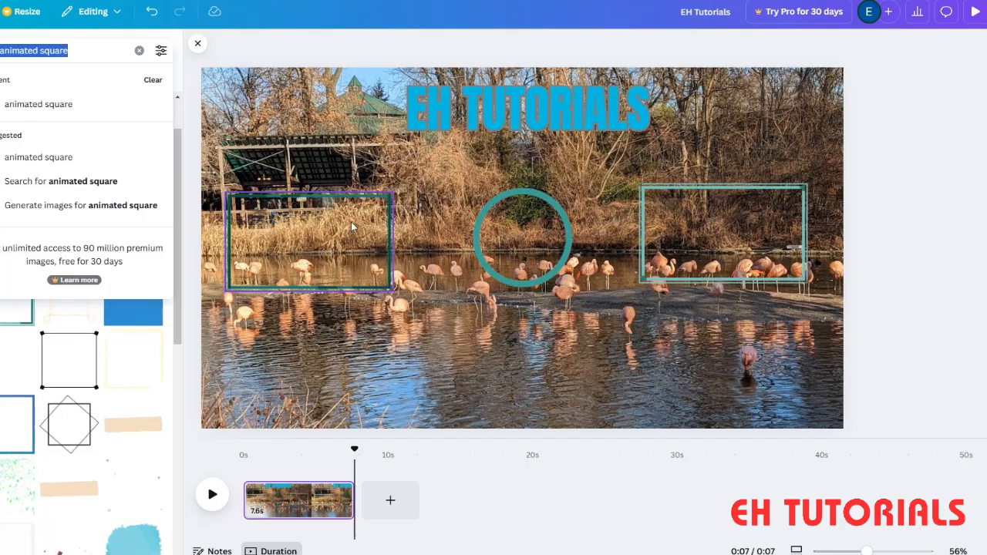
type("SUBS")
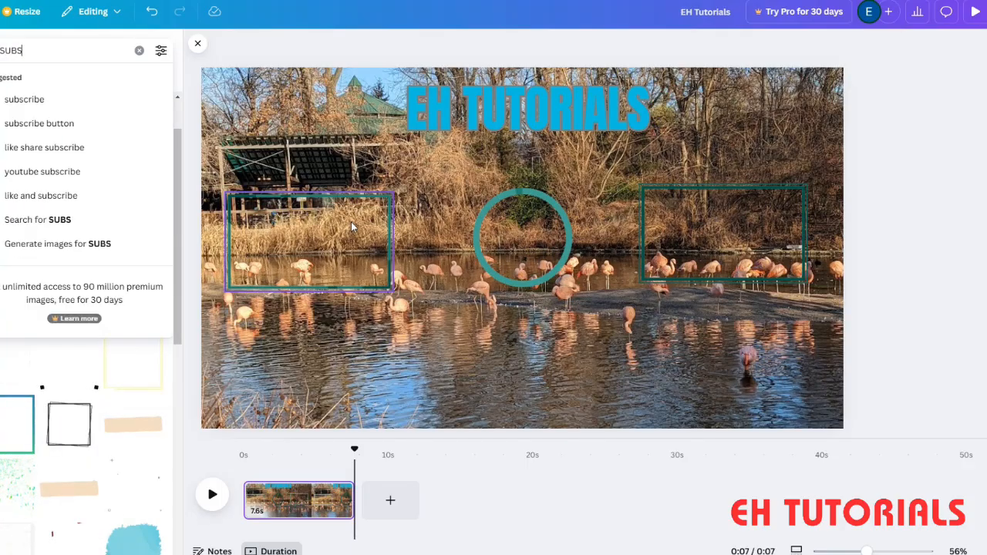
left_click(31, 98)
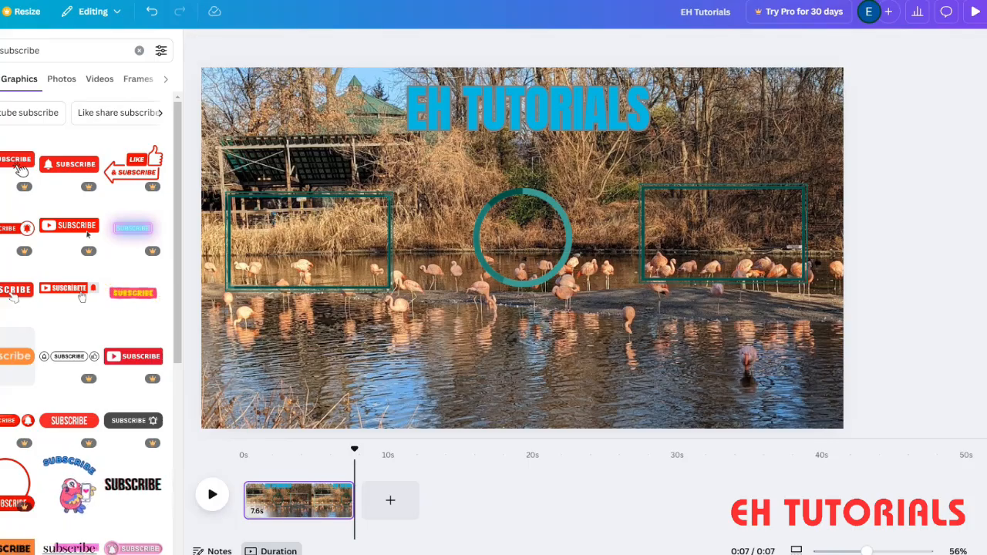
scroll(133, 302, "down", 5)
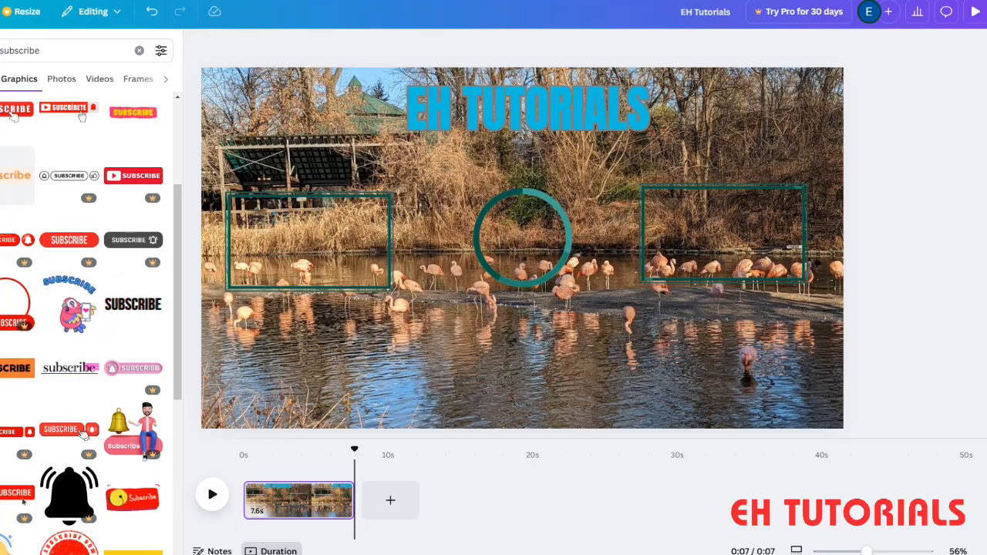
scroll(66, 461, "down", 1)
scroll(66, 461, "down", 3)
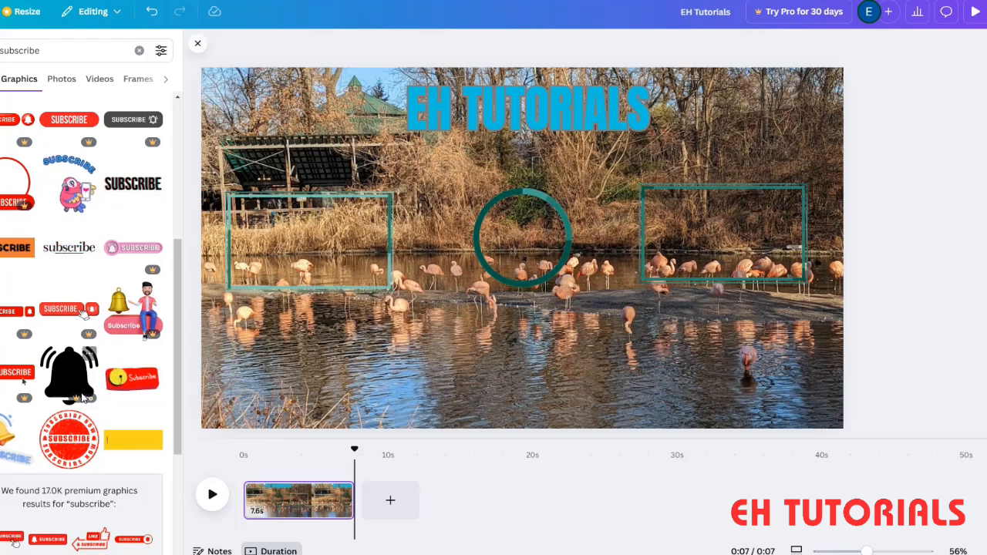
scroll(82, 308, "down", 2)
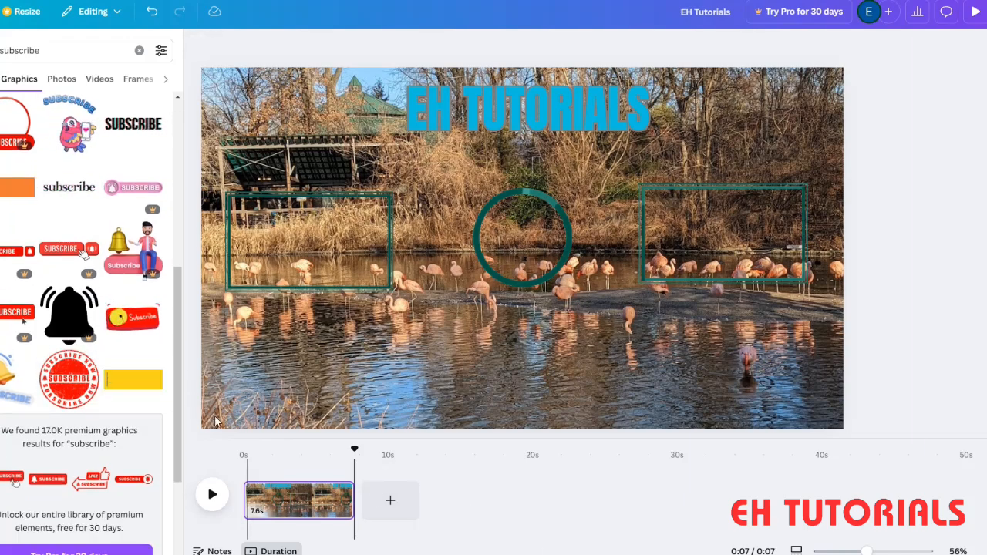